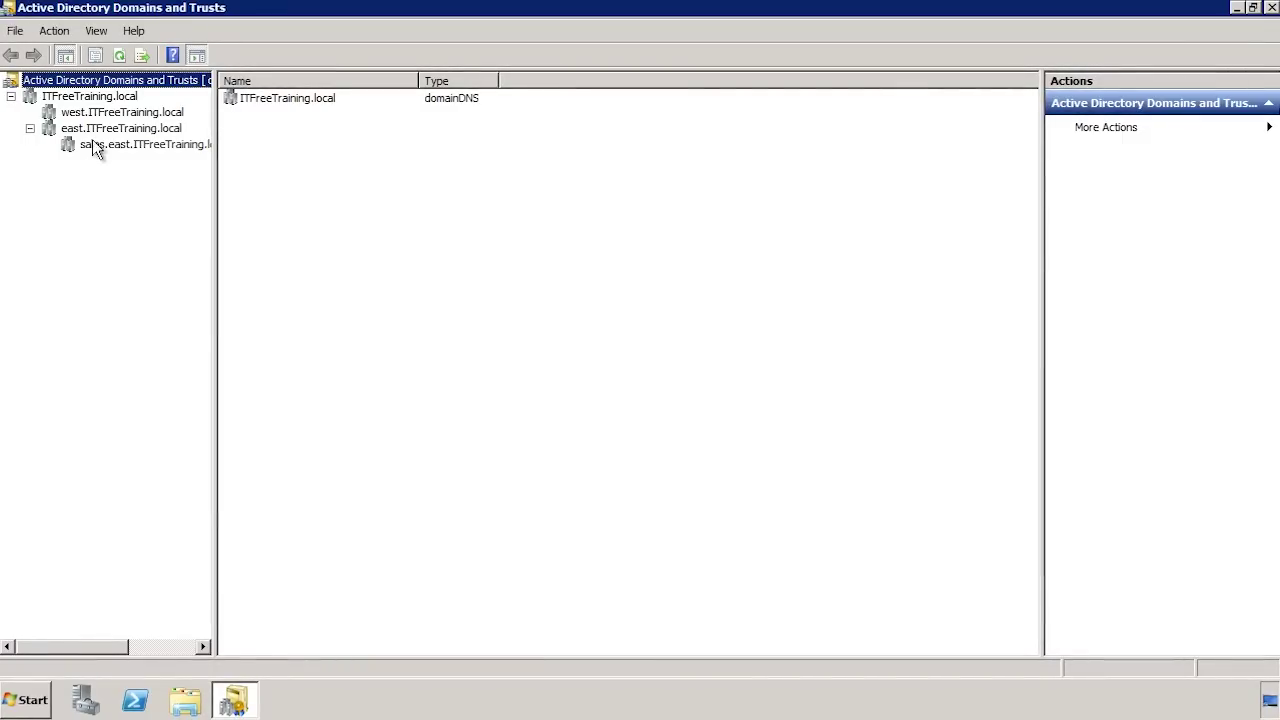
- Show the ITFreeTraining.local domain's Trusts tab, listing the east and west child-domain trusts
right_click(80, 97)
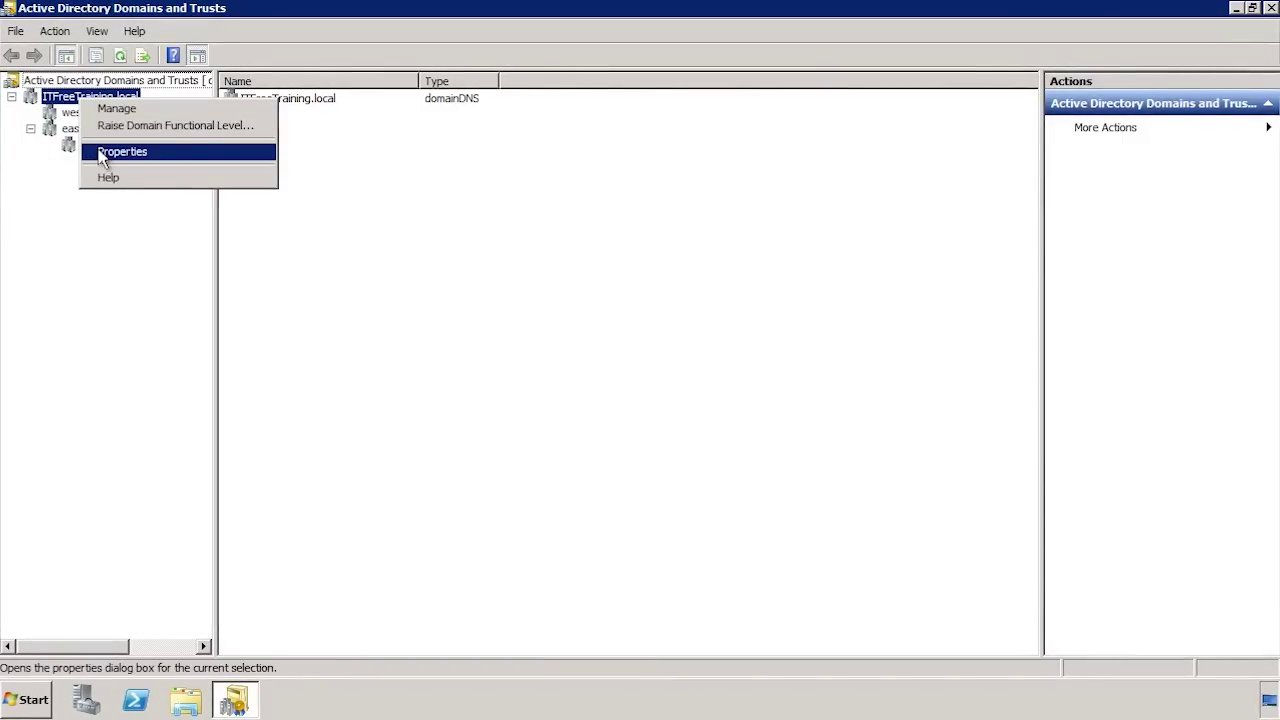
left_click(214, 157)
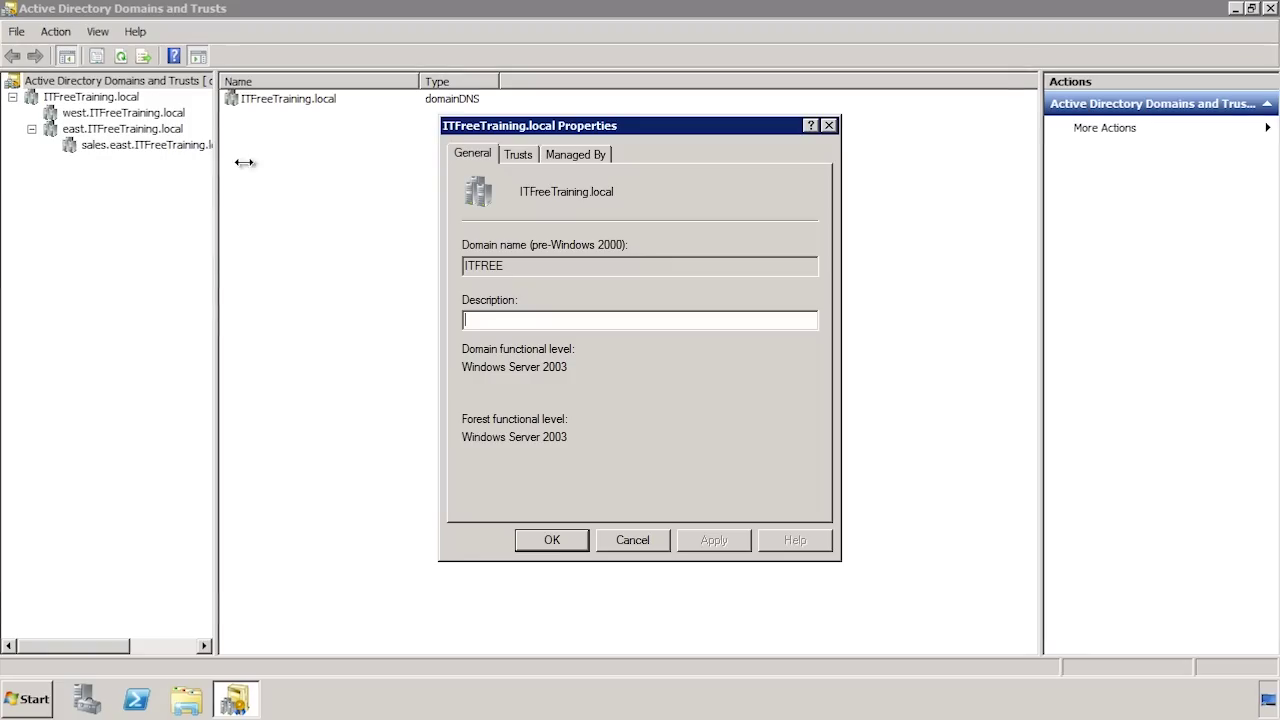
left_click(526, 156)
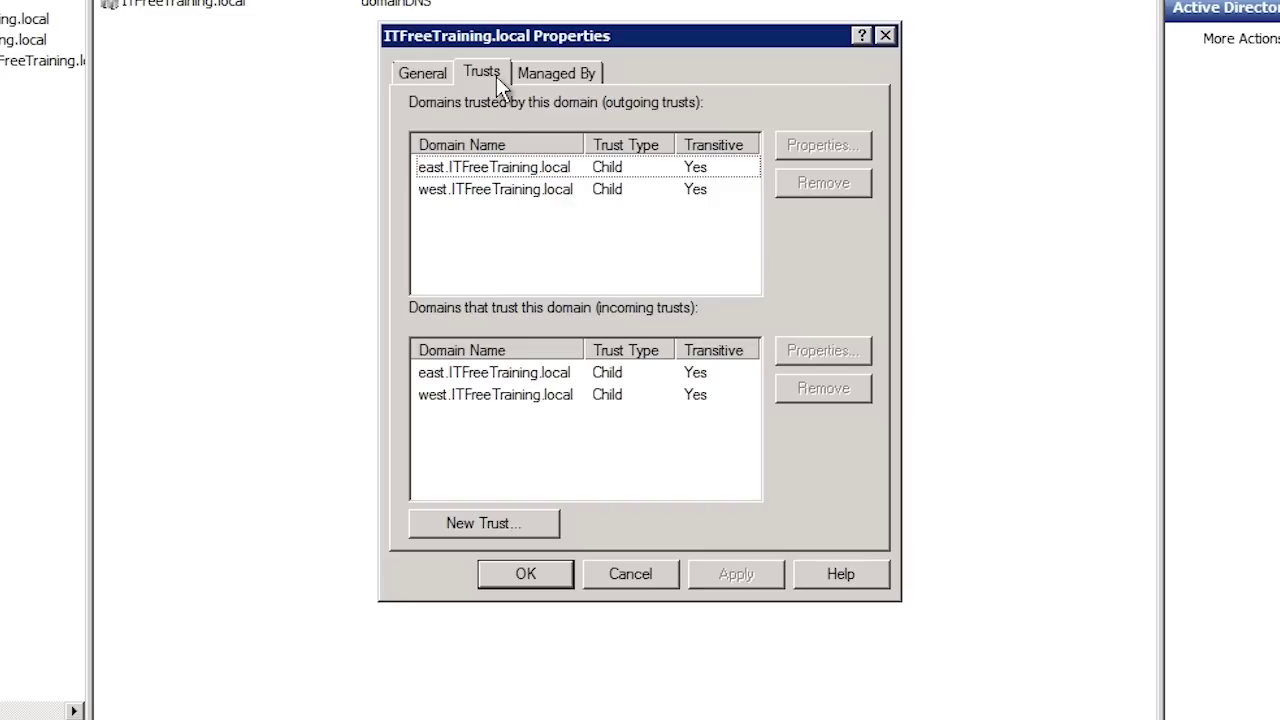
key("Tab")
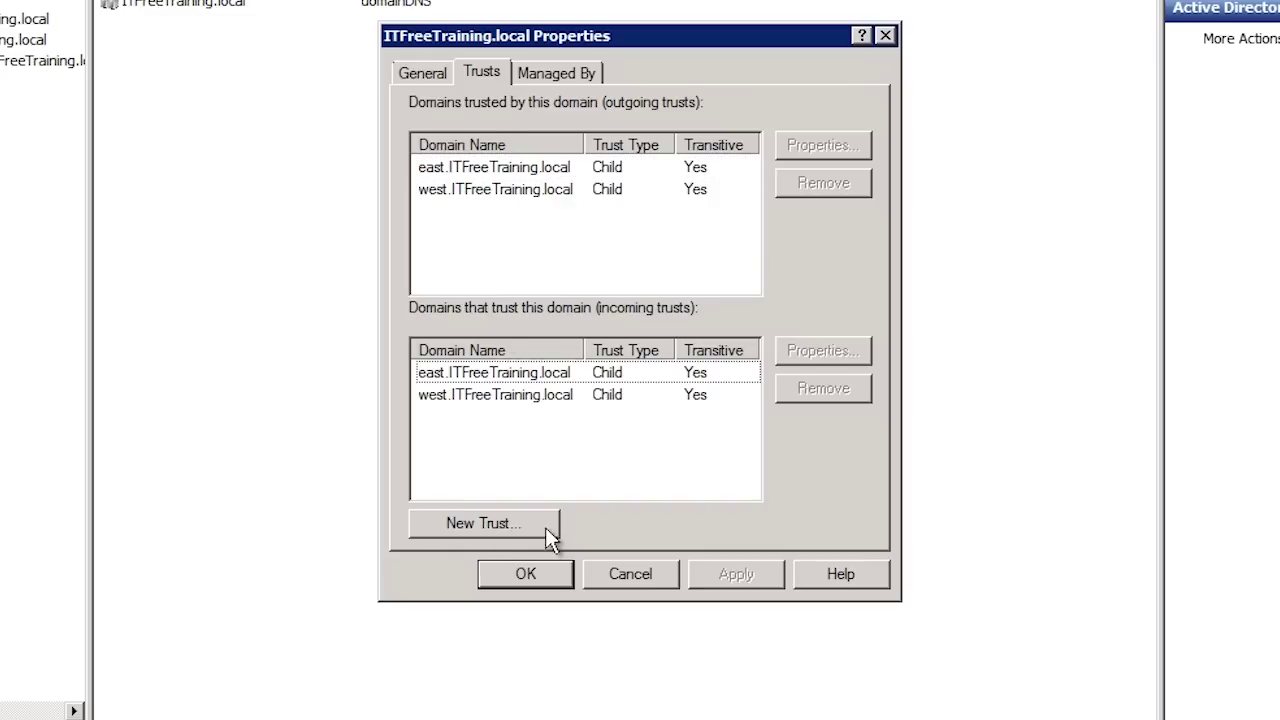
- Start a New Trust Wizard naming HighCostTraining.local as the trust partner
left_click(541, 524)
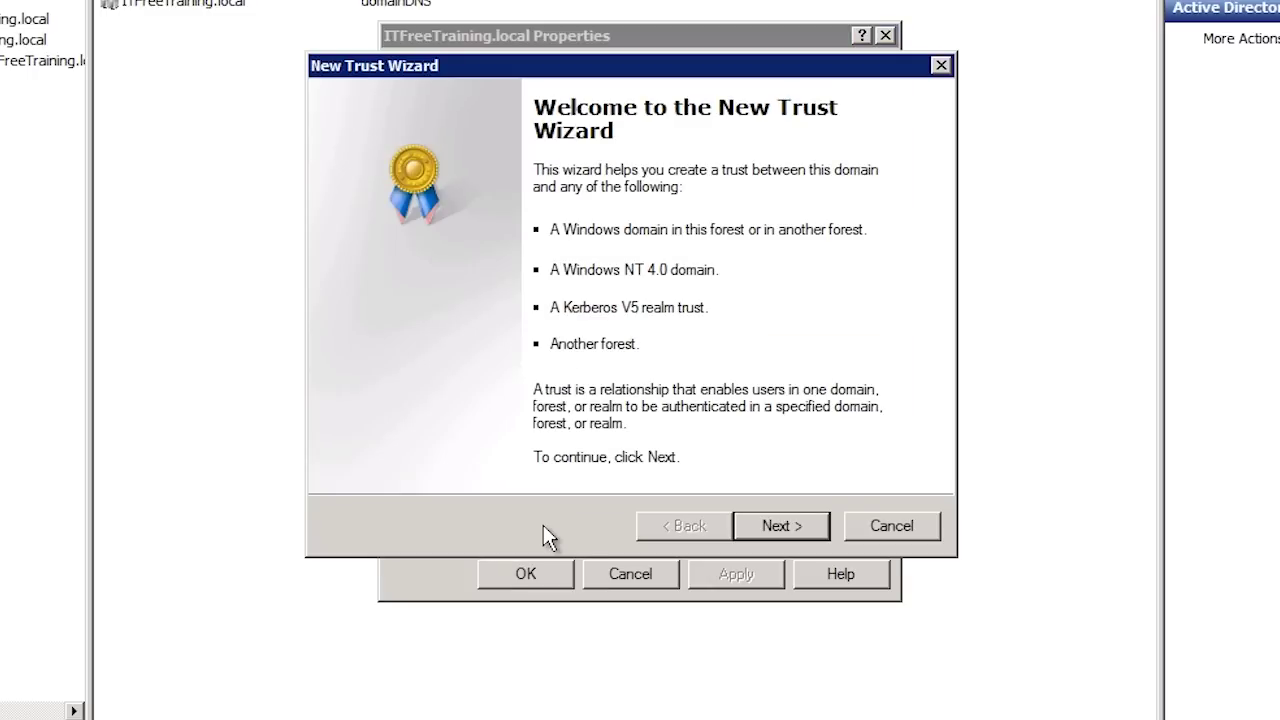
left_click(790, 524)
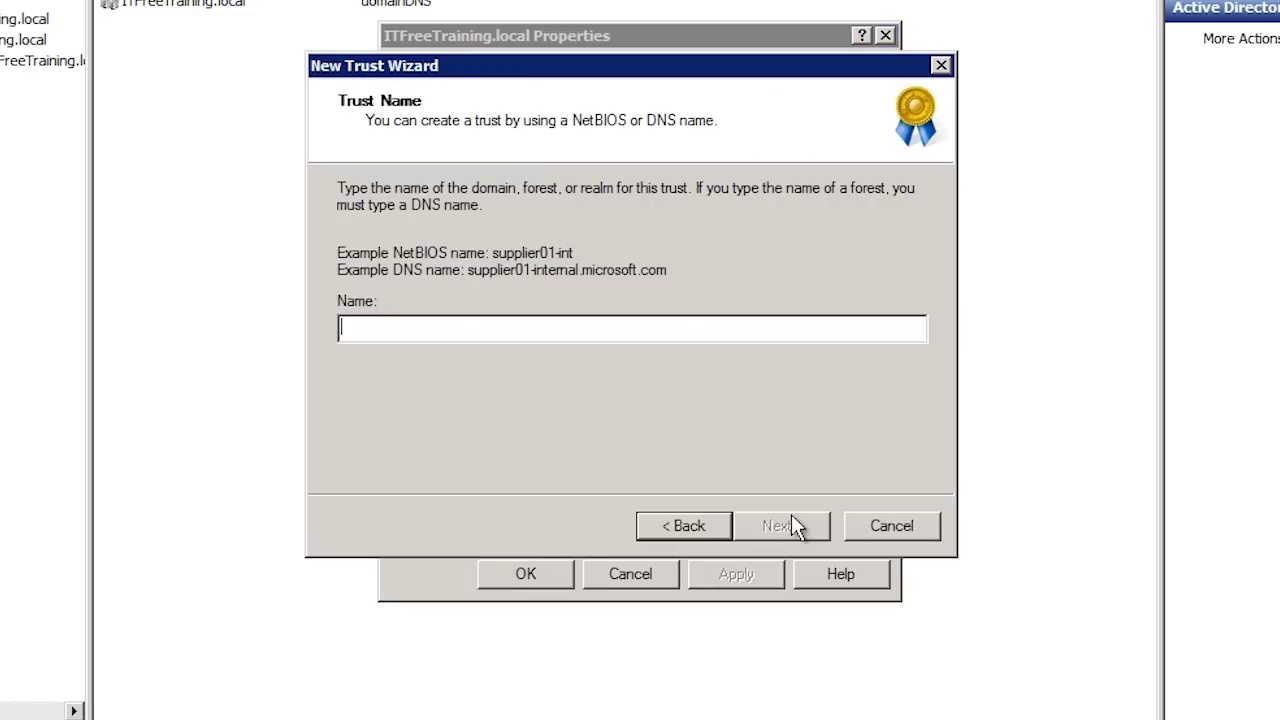
type("HighCo")
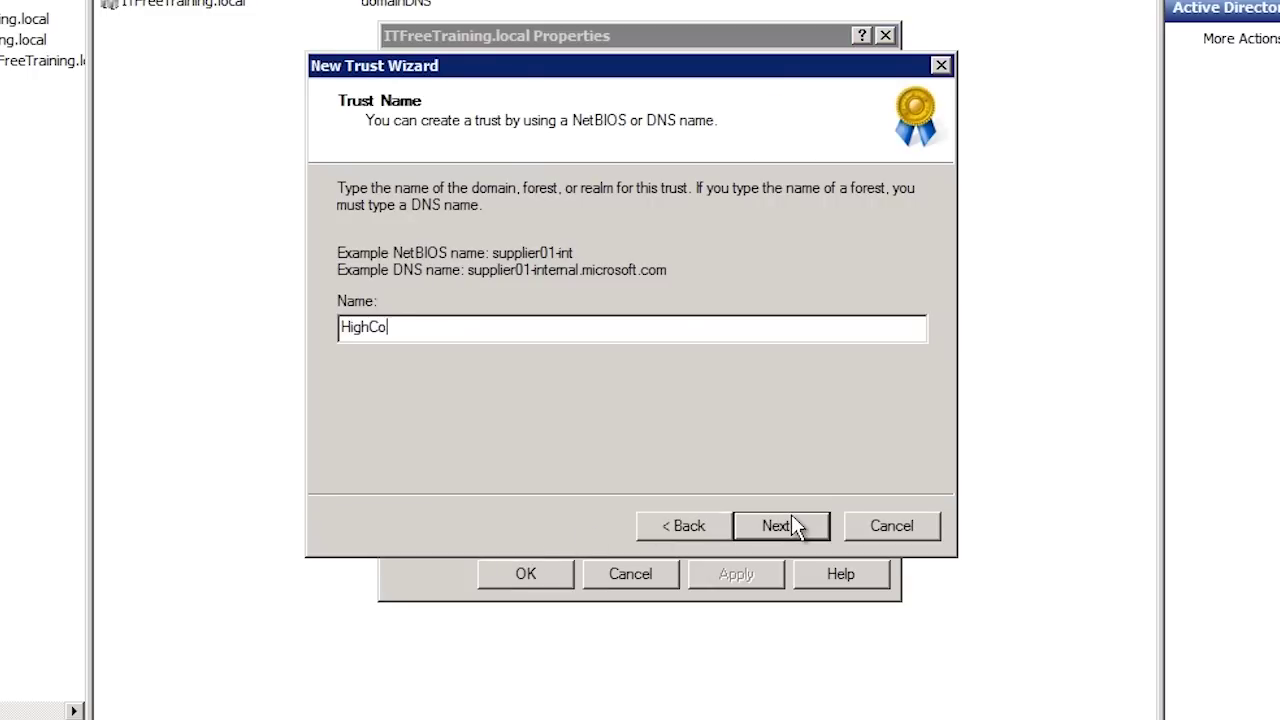
type("stTraining.local")
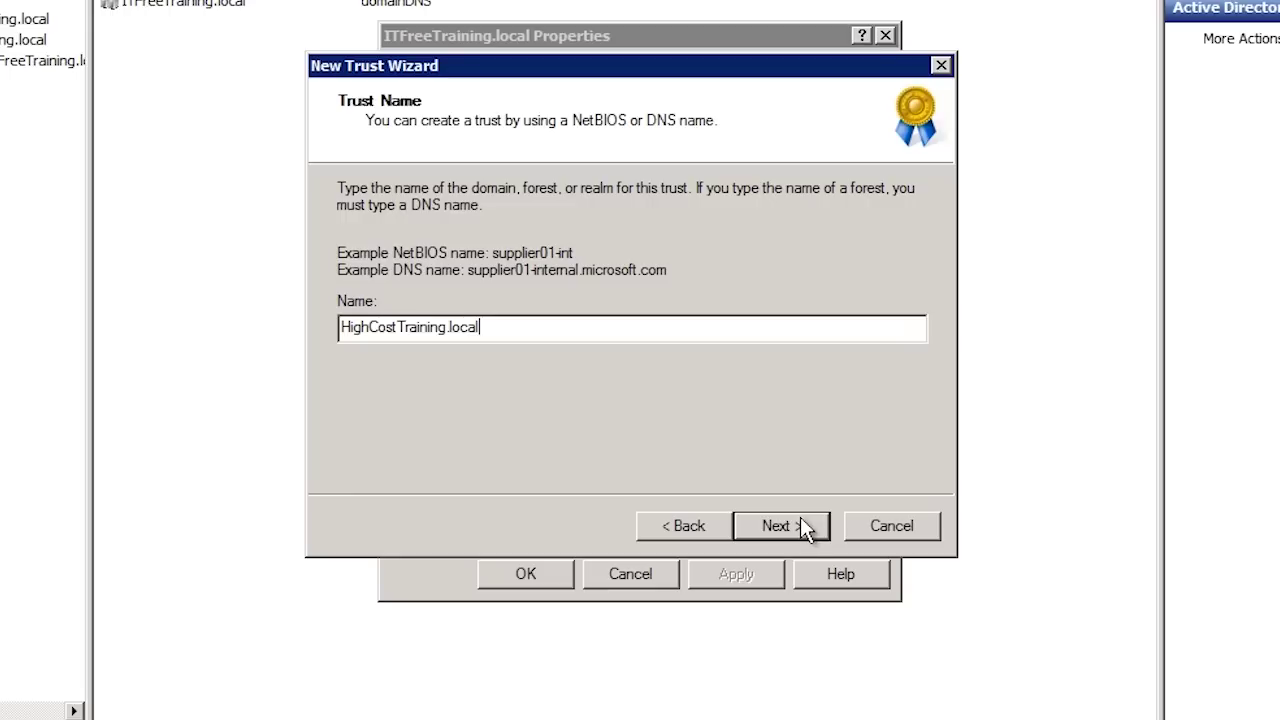
left_click(806, 528)
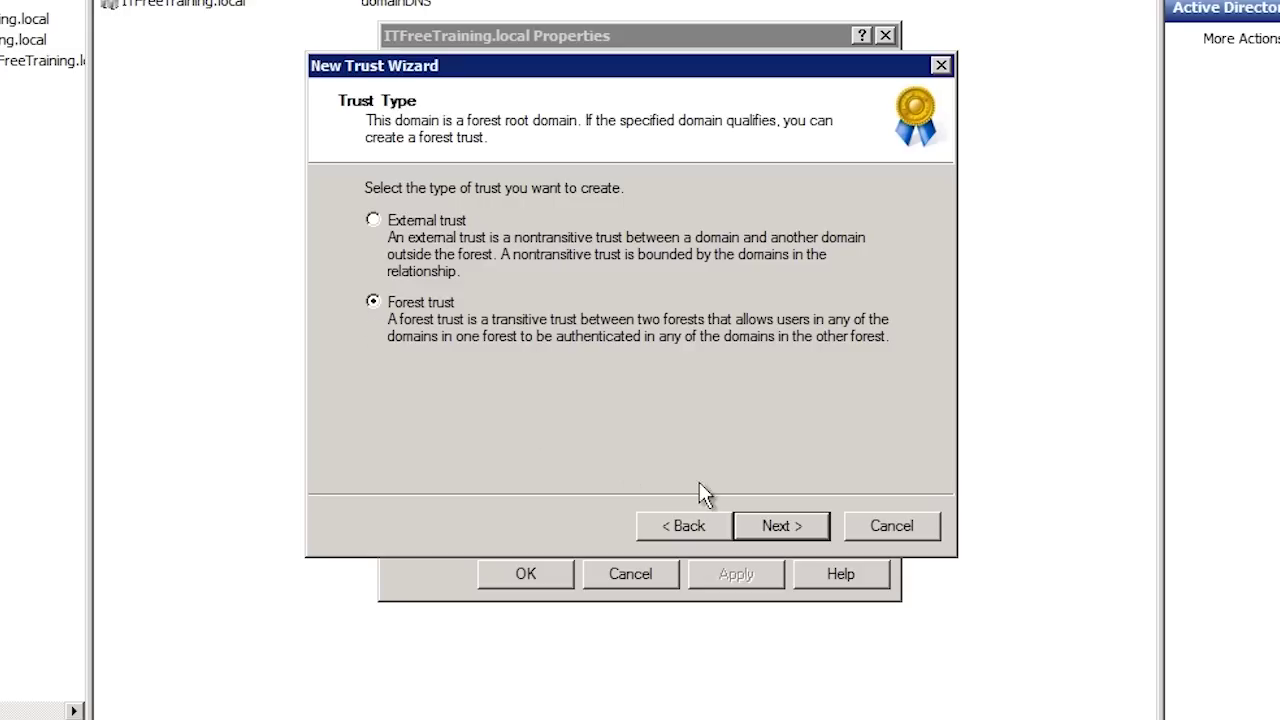
- Choose Forest trust, Two-way direction, and This domain only for the HighCostTraining.local trust
left_click(812, 530)
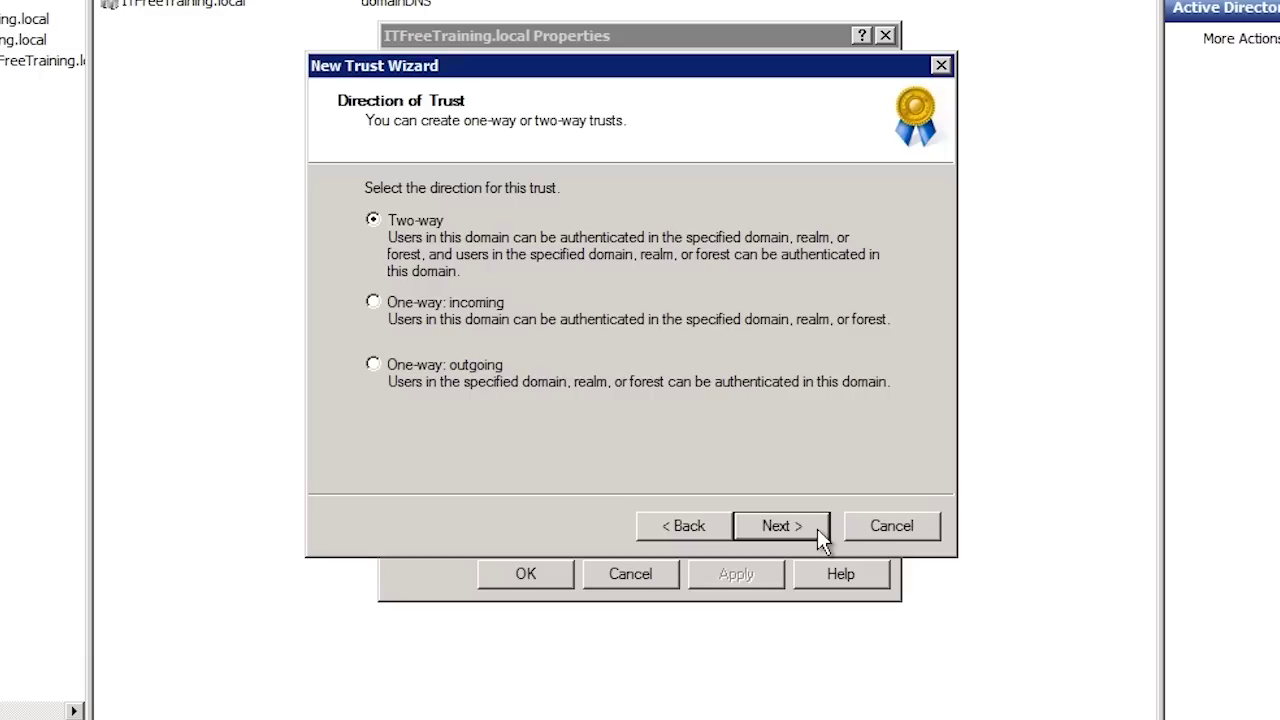
left_click(817, 530)
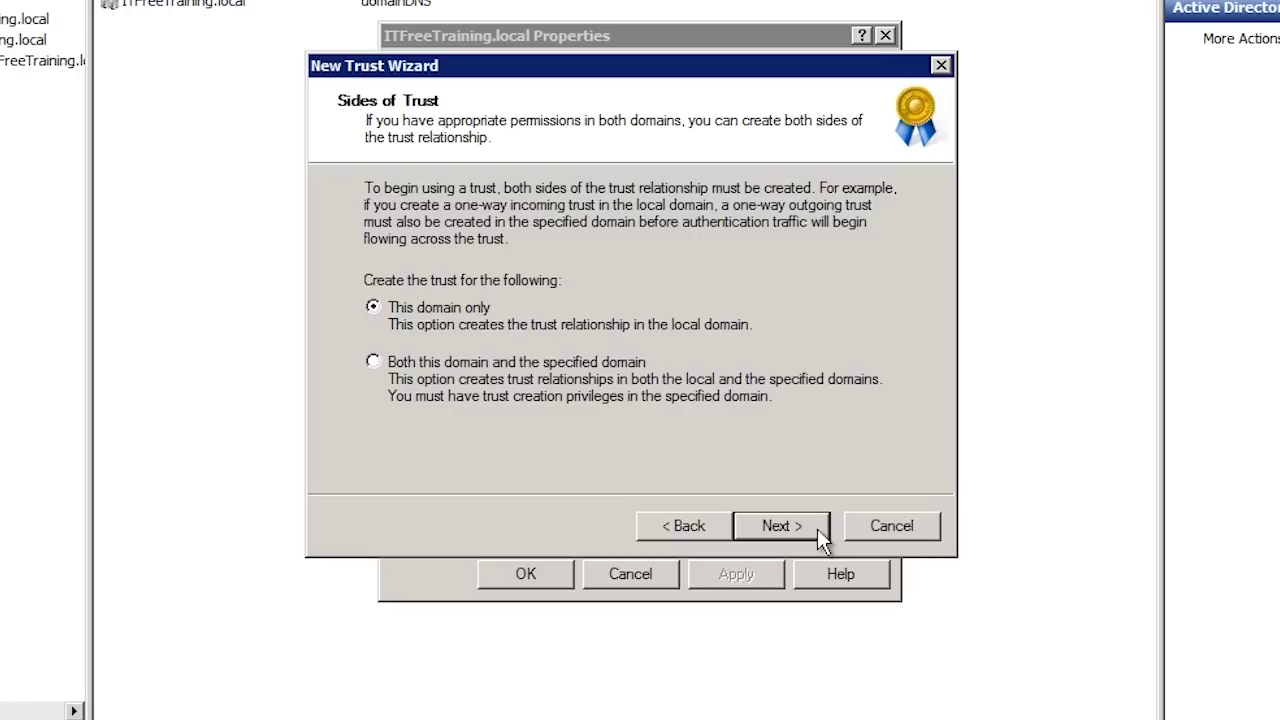
left_click(817, 528)
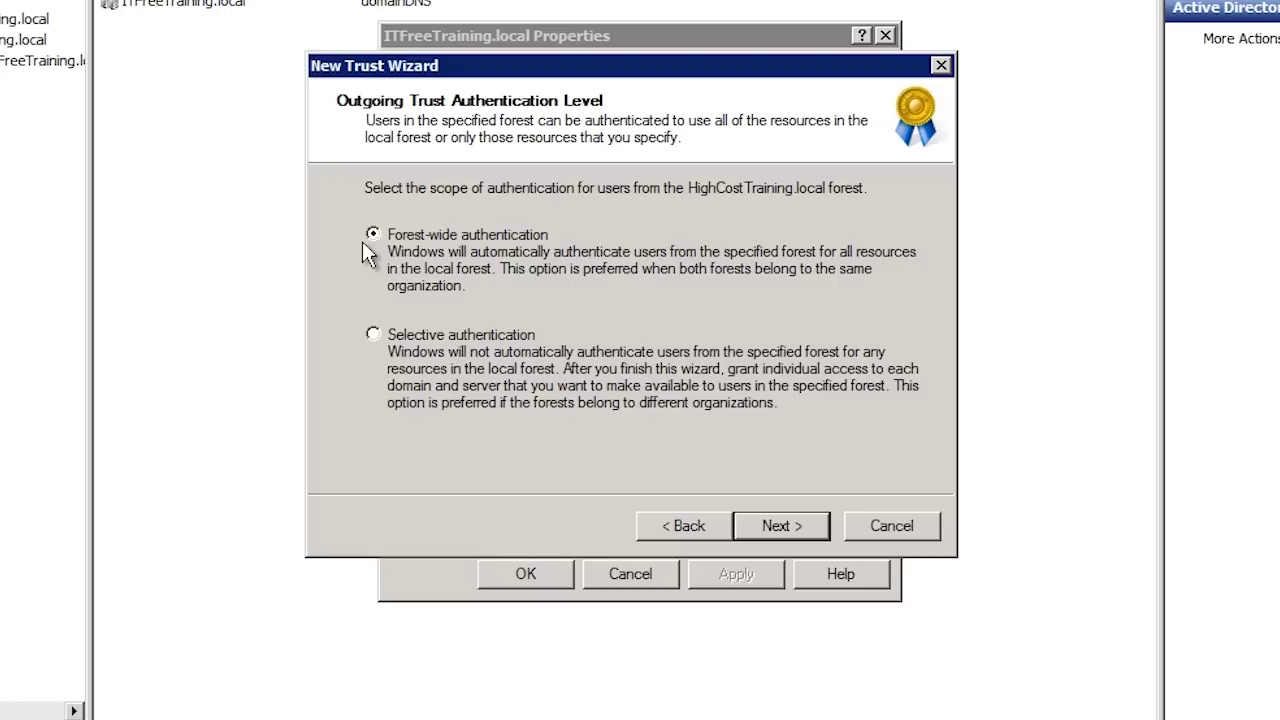
- Choose Selective authentication, then enter and confirm the trust password
left_click(376, 338)
left_click(826, 527)
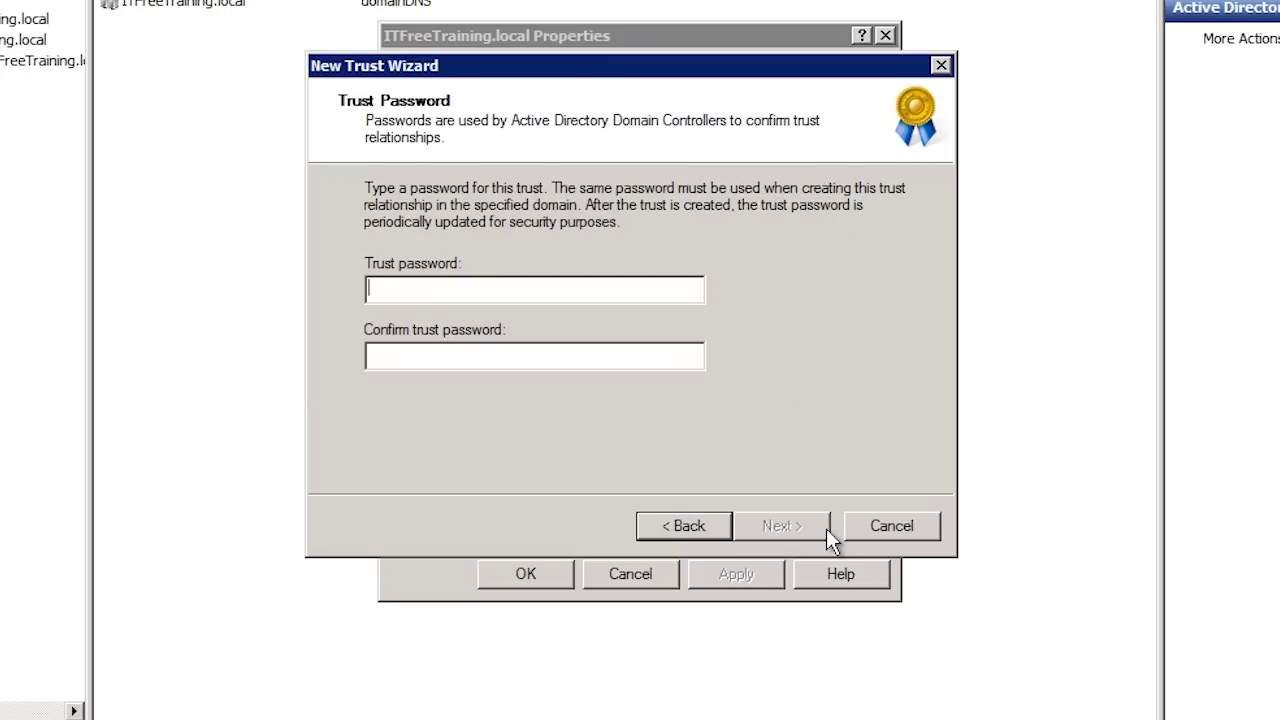
type("Pa$$w0rd1")
key("Tab")
type("Pa$$w0rd1")
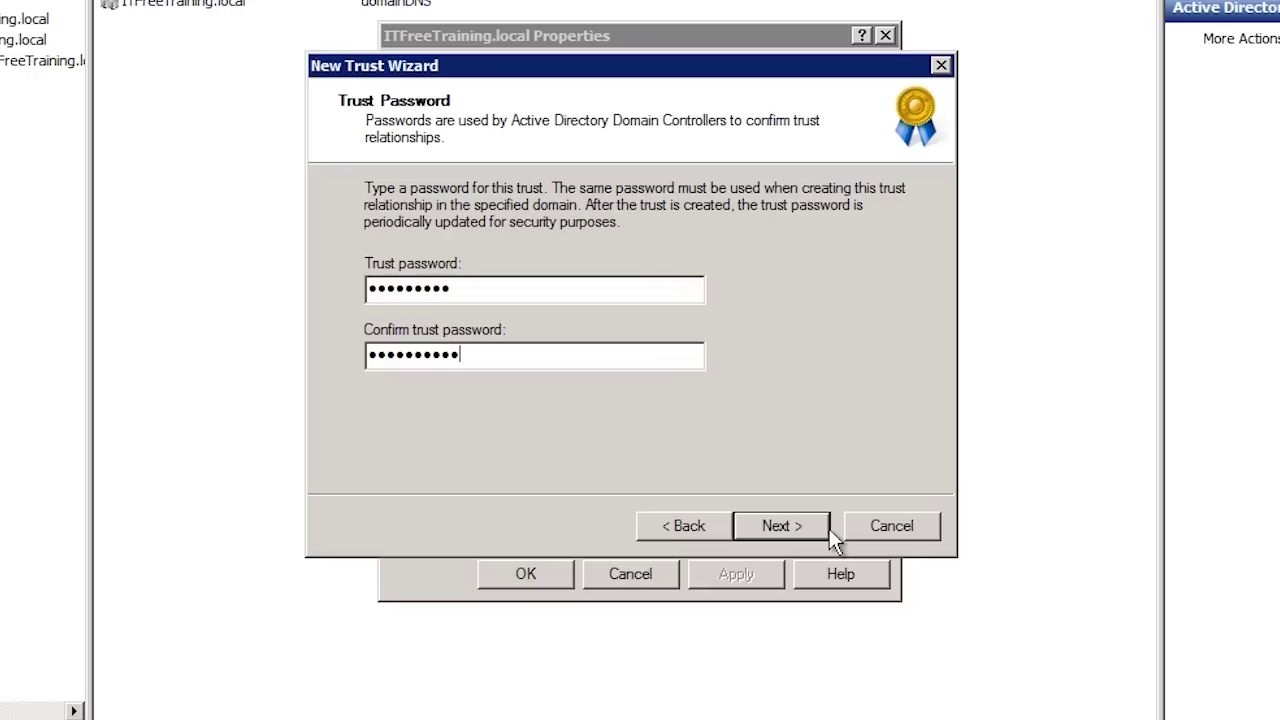
left_click(828, 530)
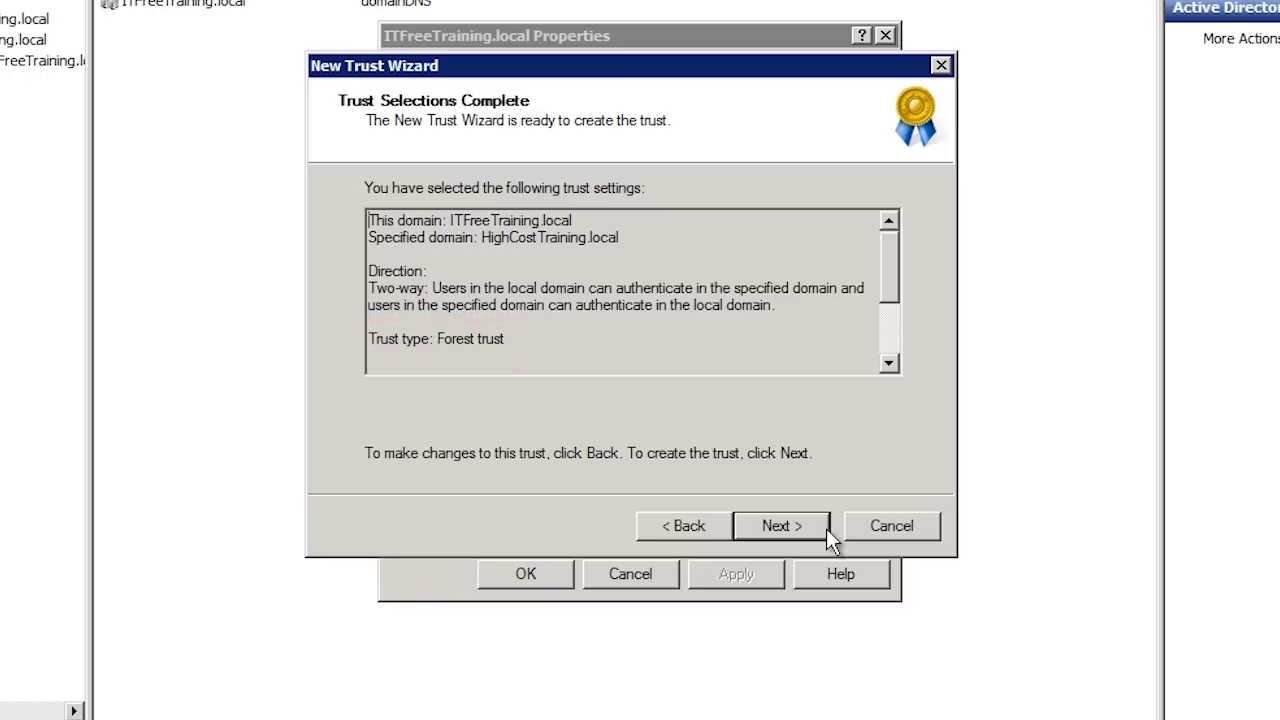
- Create the forest trust, confirm only its outgoing side, and finish the wizard
left_click(826, 528)
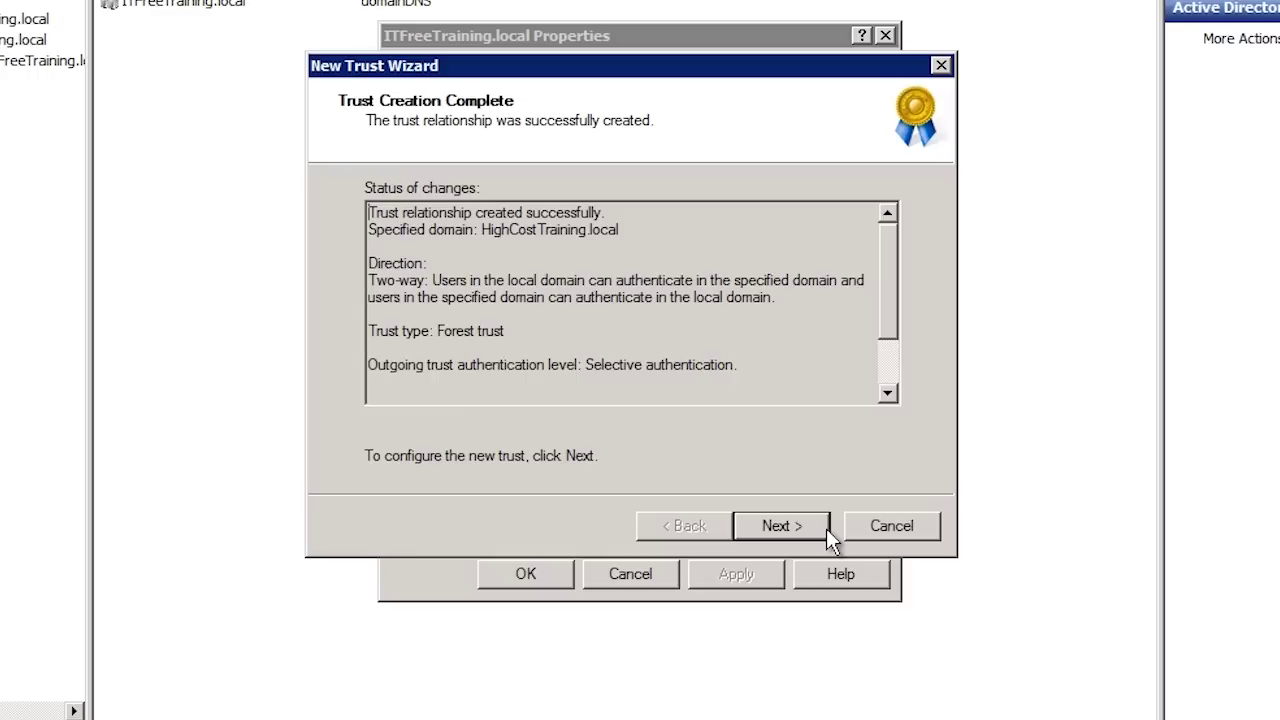
left_click(826, 528)
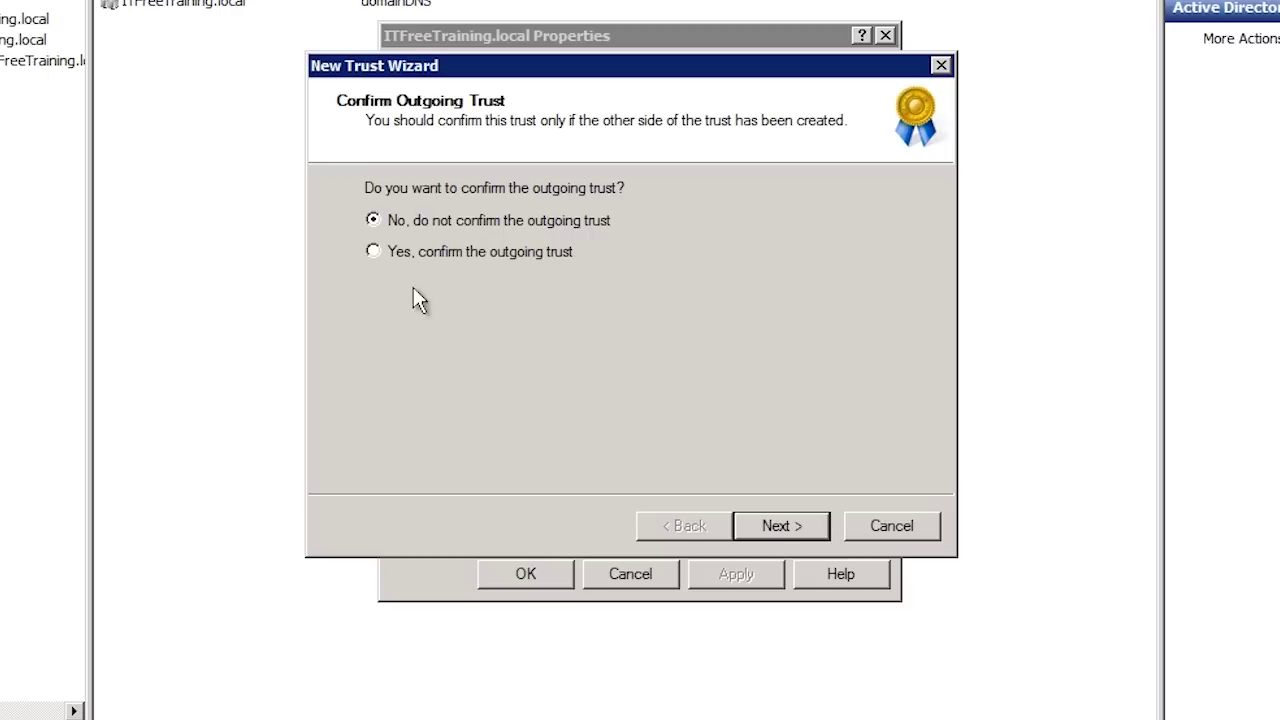
left_click(373, 252)
left_click(808, 533)
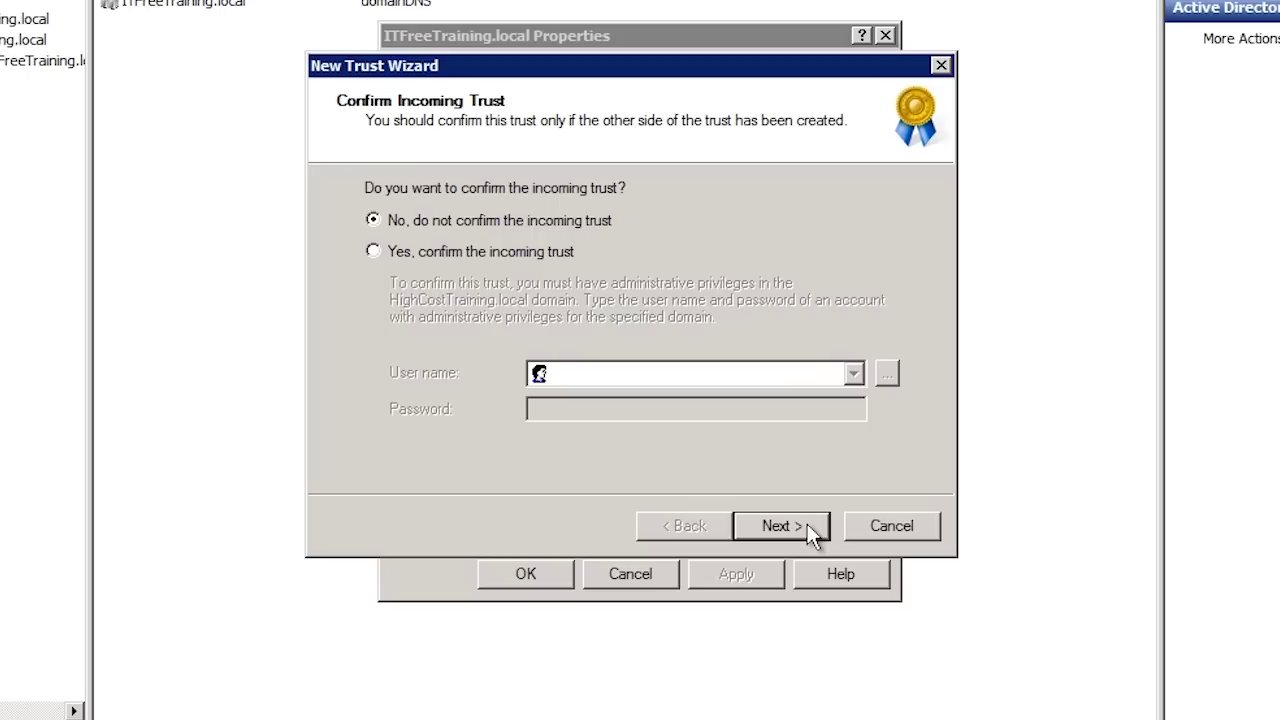
left_click(812, 531)
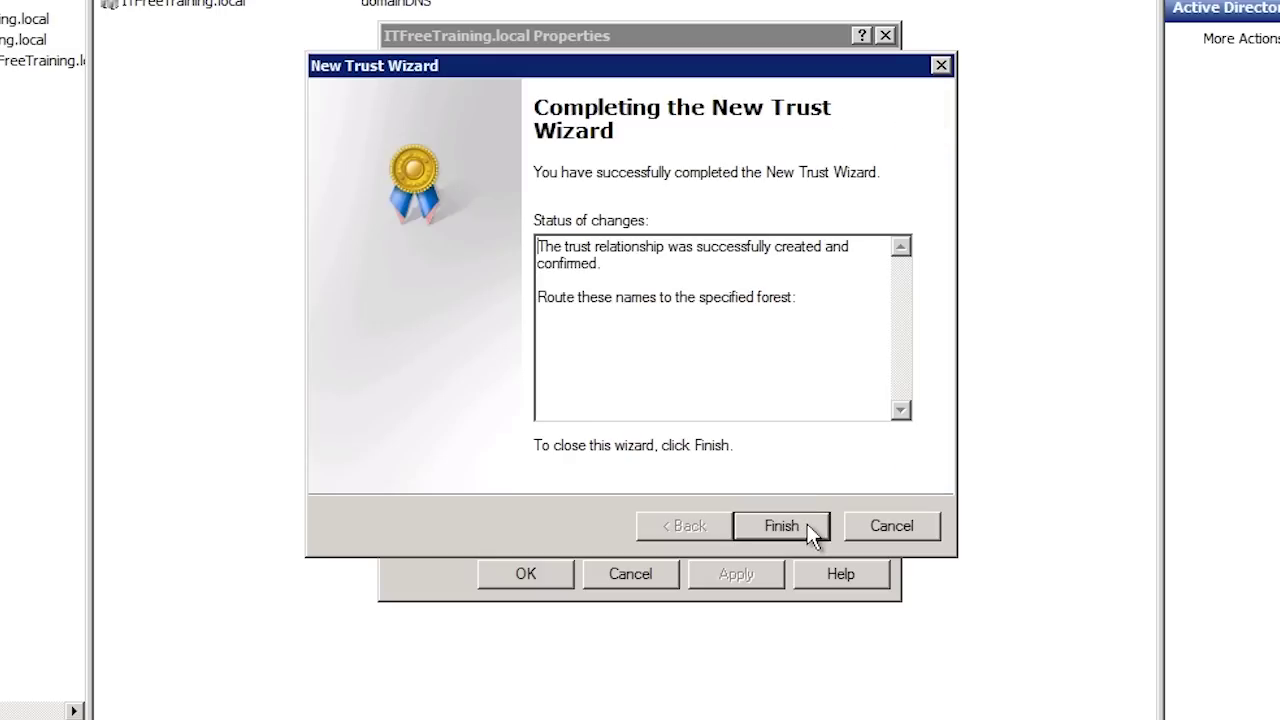
left_click(812, 535)
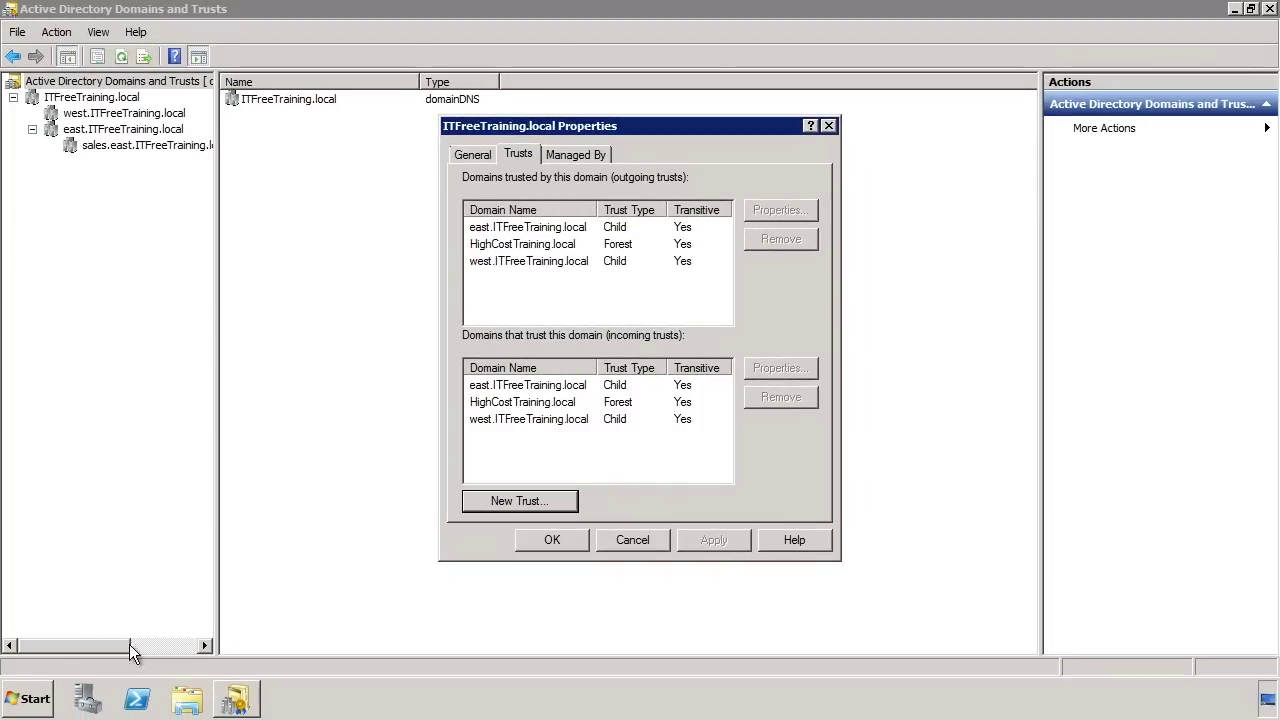
- Launch Active Directory Users and Computers from Administrative Tools
left_click(30, 699)
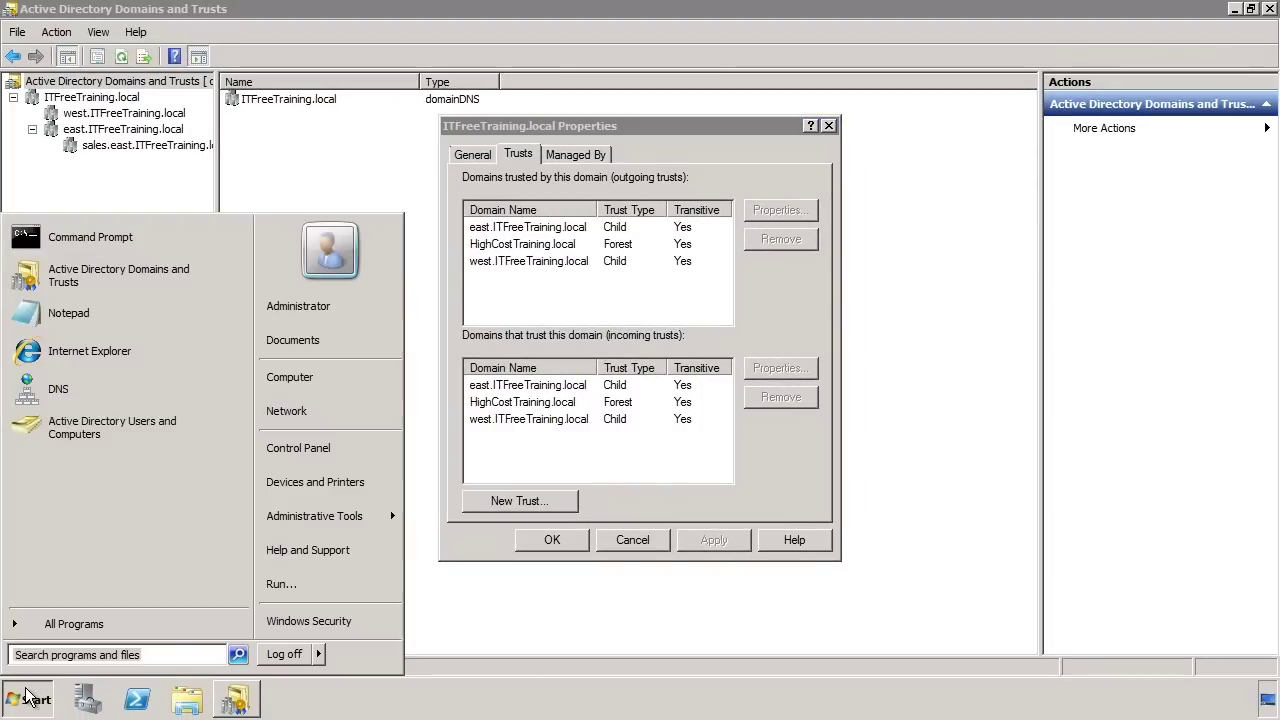
mouse_move(362, 517)
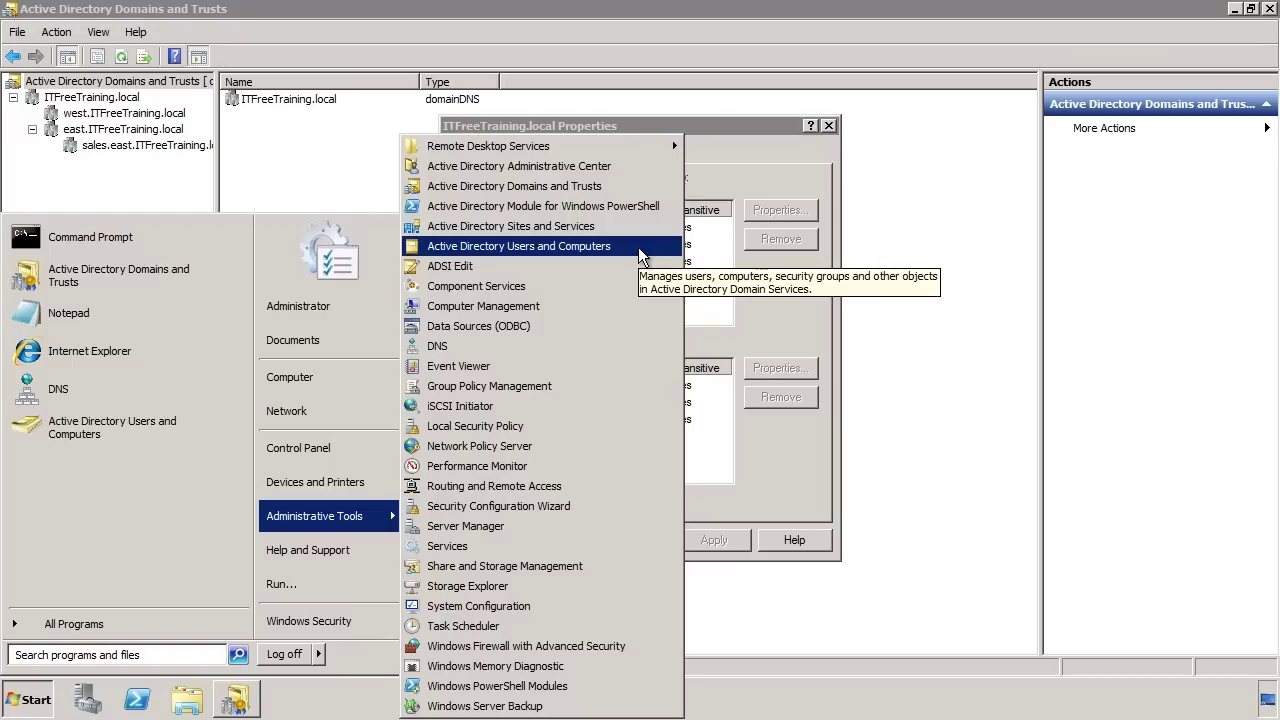
left_click(642, 247)
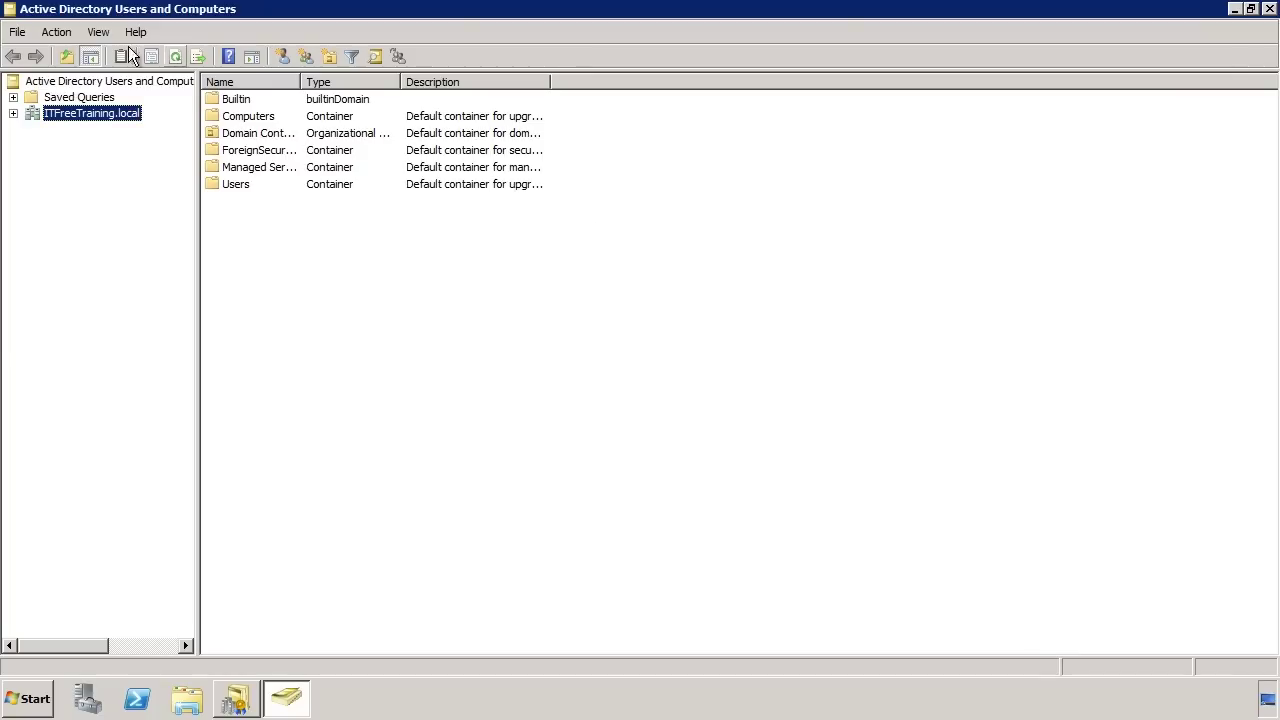
- Enable Advanced Features and select DC1 in the domain's Domain Controllers container
left_click(98, 32)
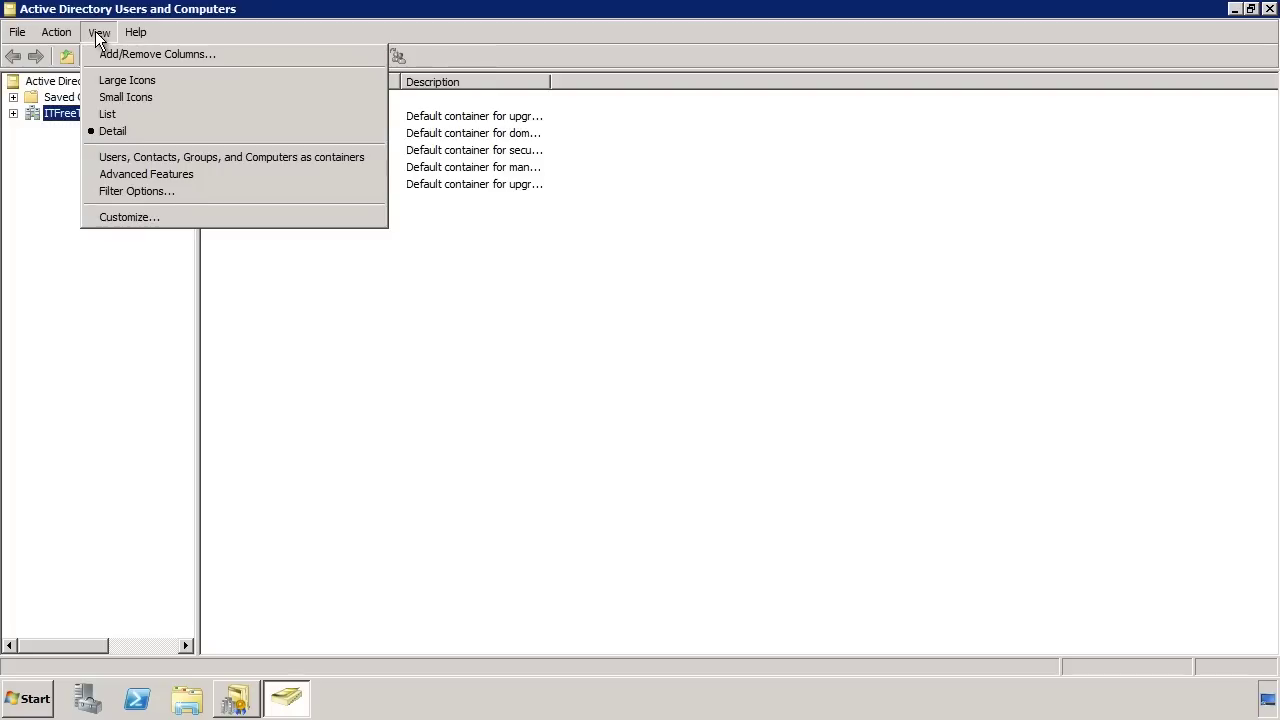
left_click(236, 176)
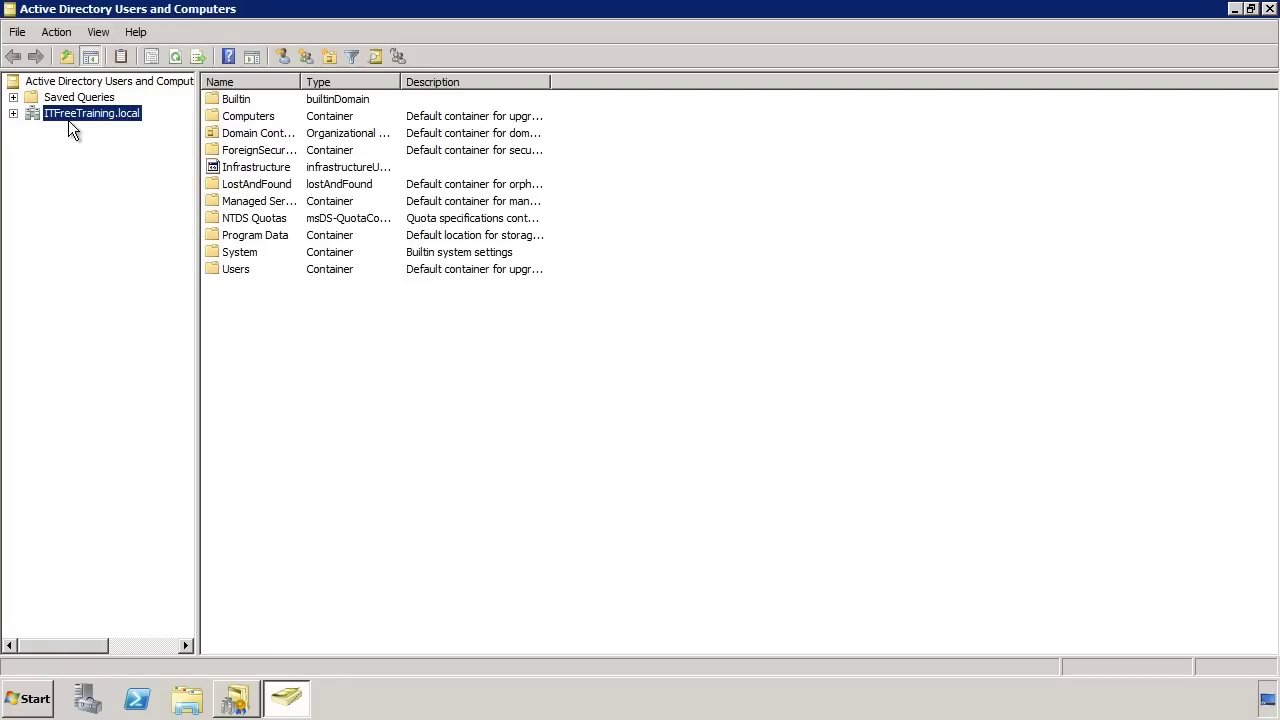
left_click(13, 113)
left_click(72, 163)
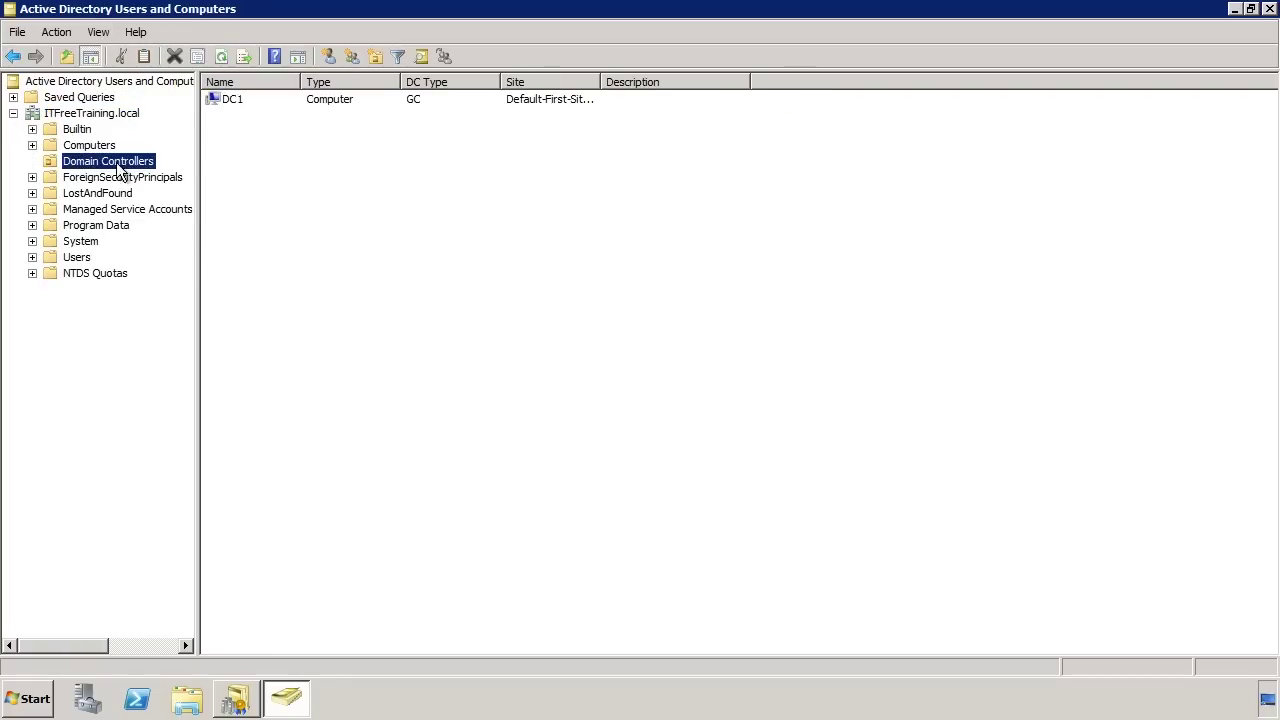
left_click(222, 101)
right_click(321, 102)
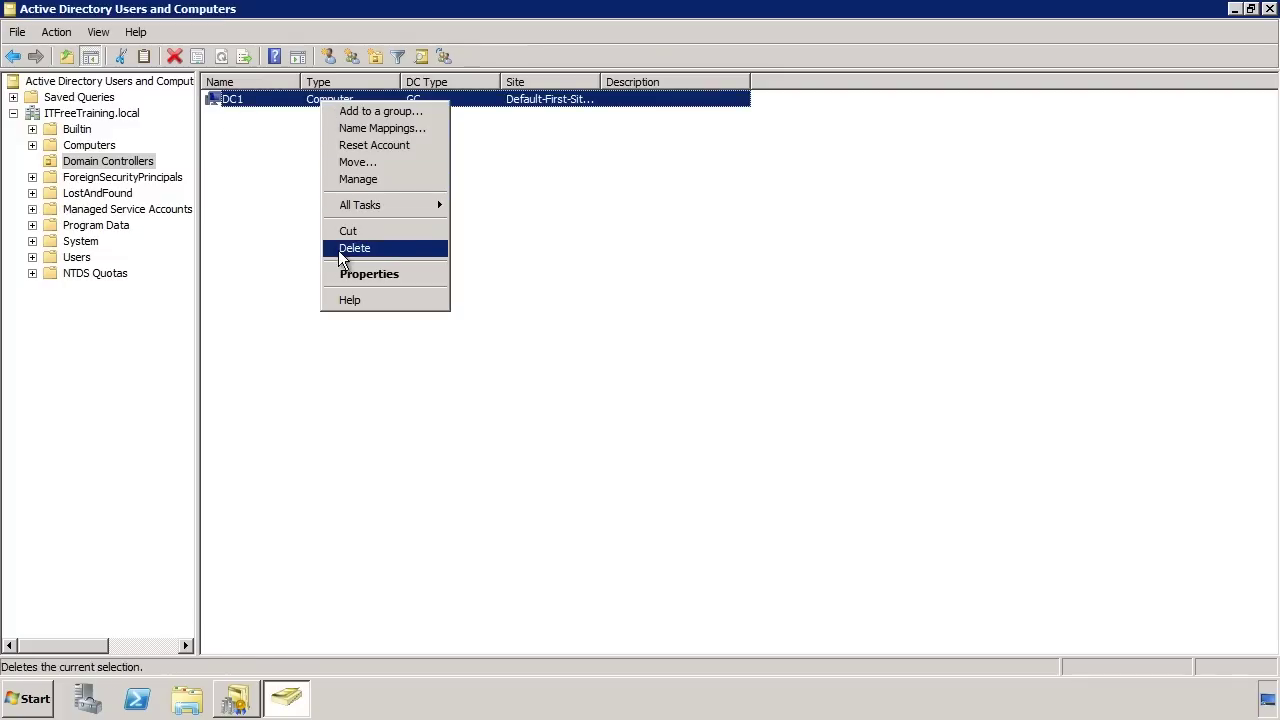
- Add the HighCostTraining.local Administrator account to DC1's Security permissions
left_click(437, 275)
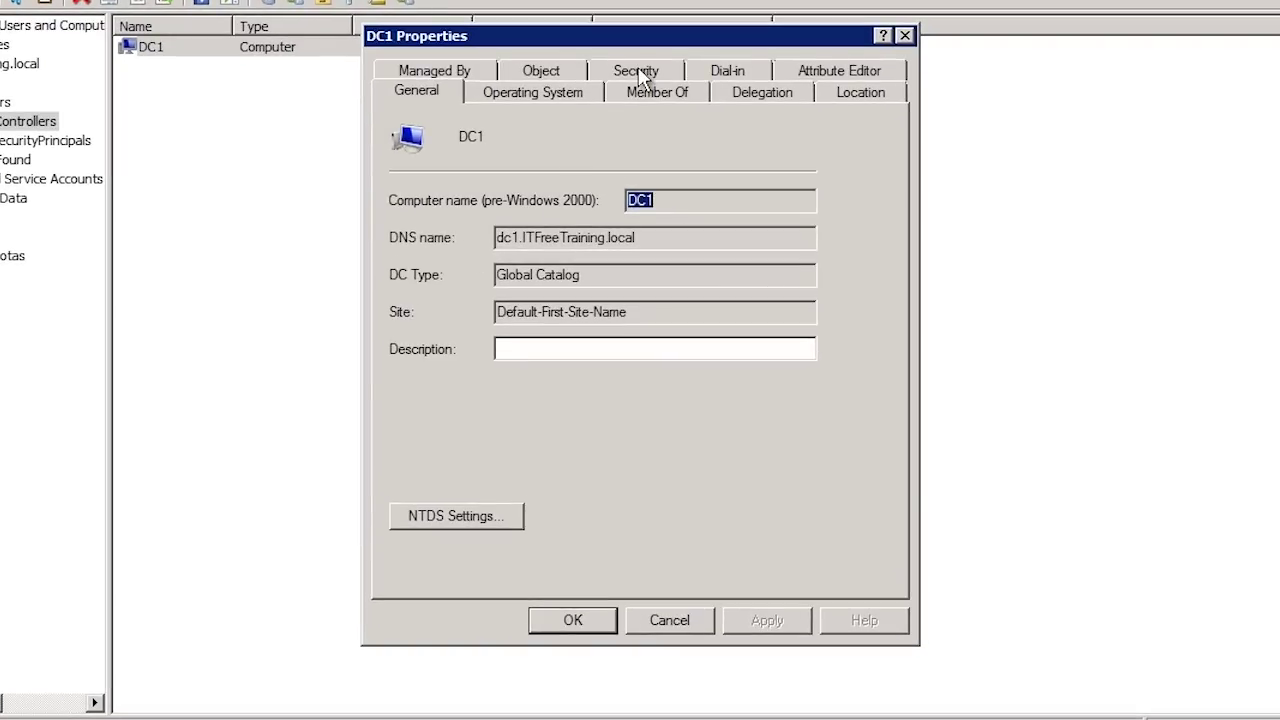
left_click(637, 72)
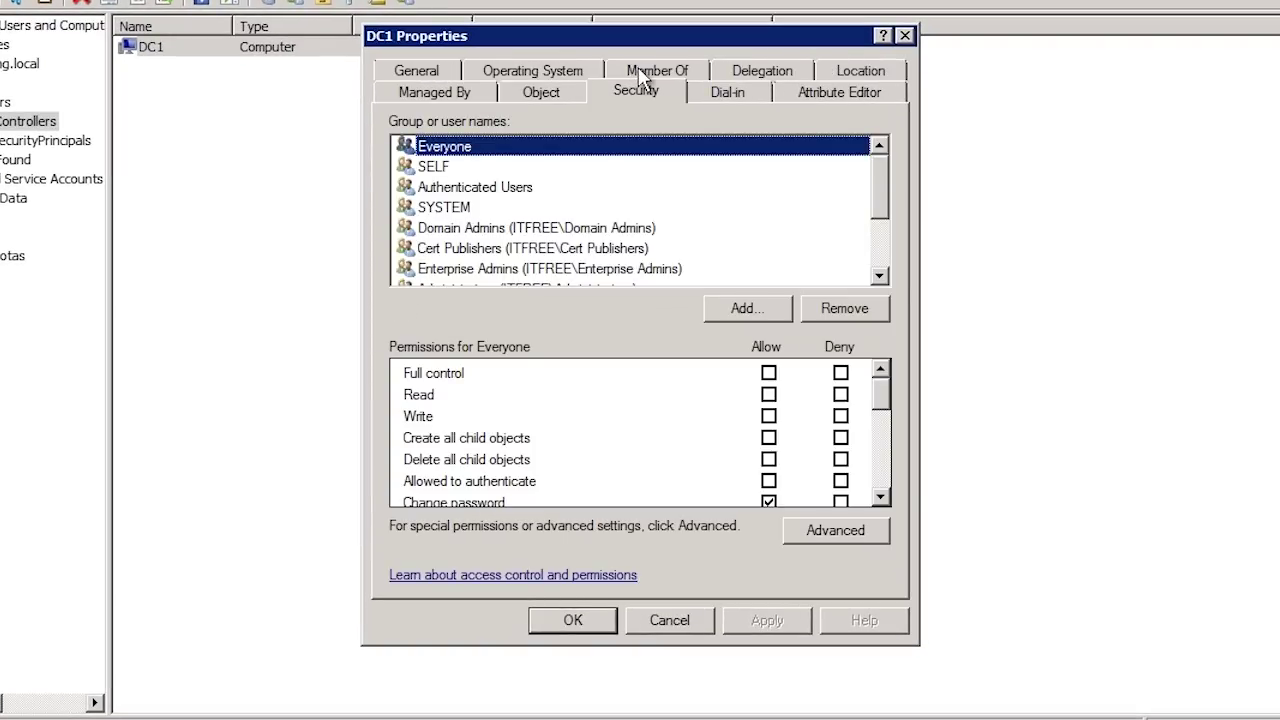
left_click(752, 312)
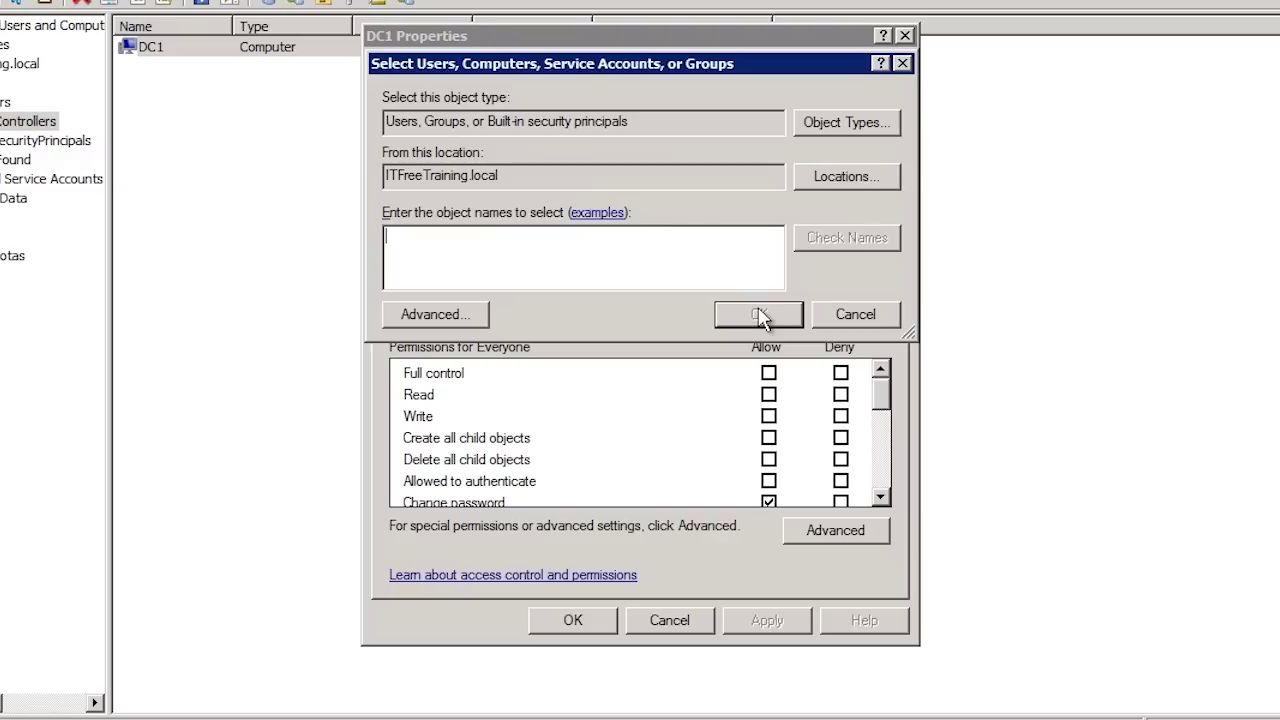
type("administrator@")
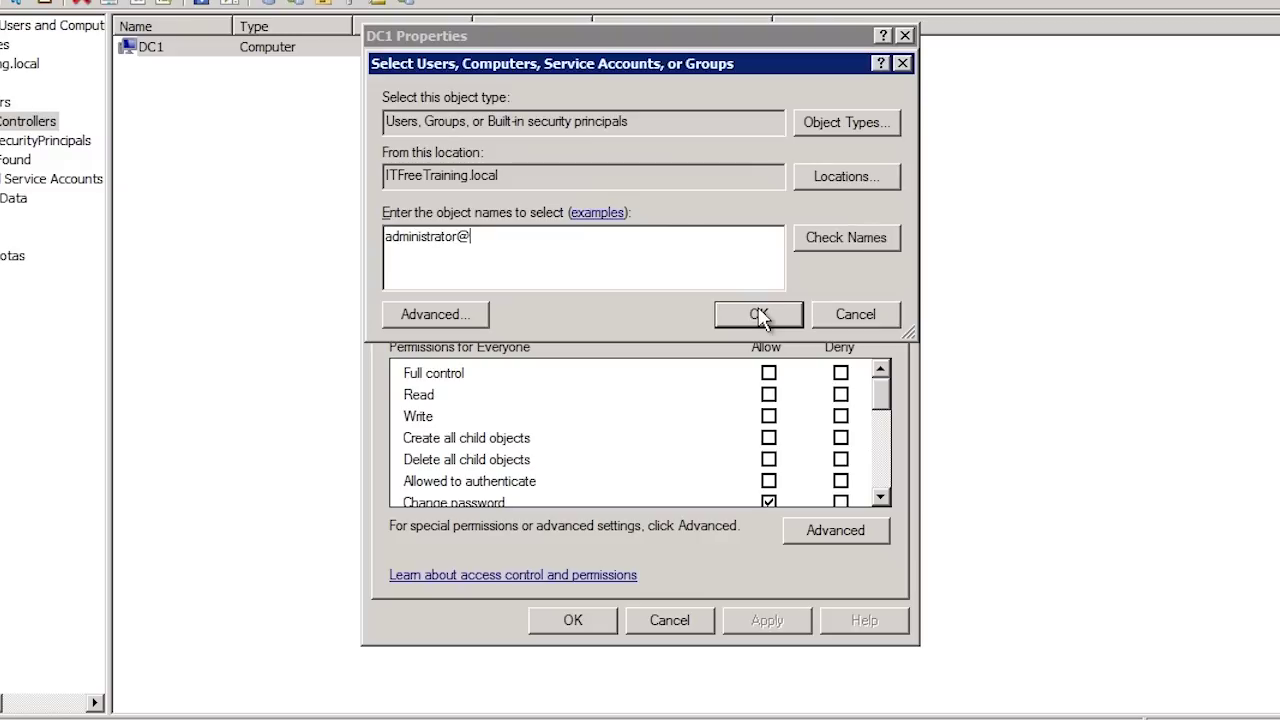
type("highcosttraining.local")
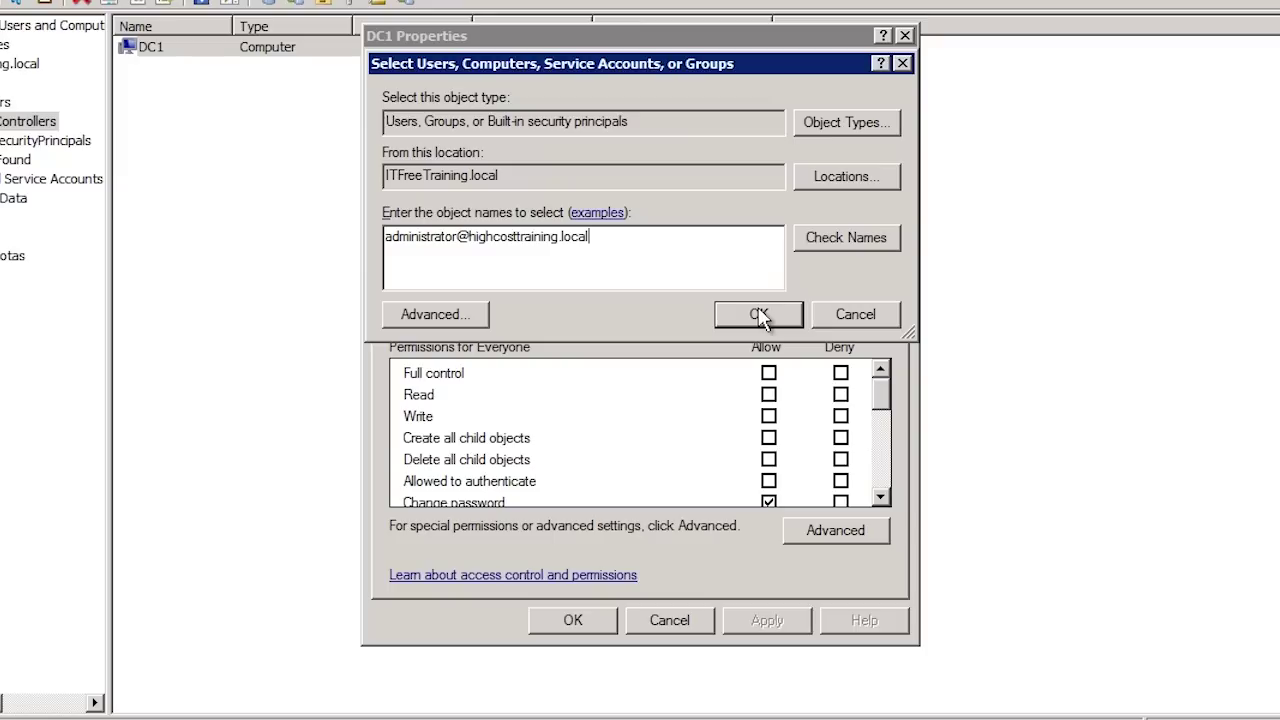
left_click(790, 318)
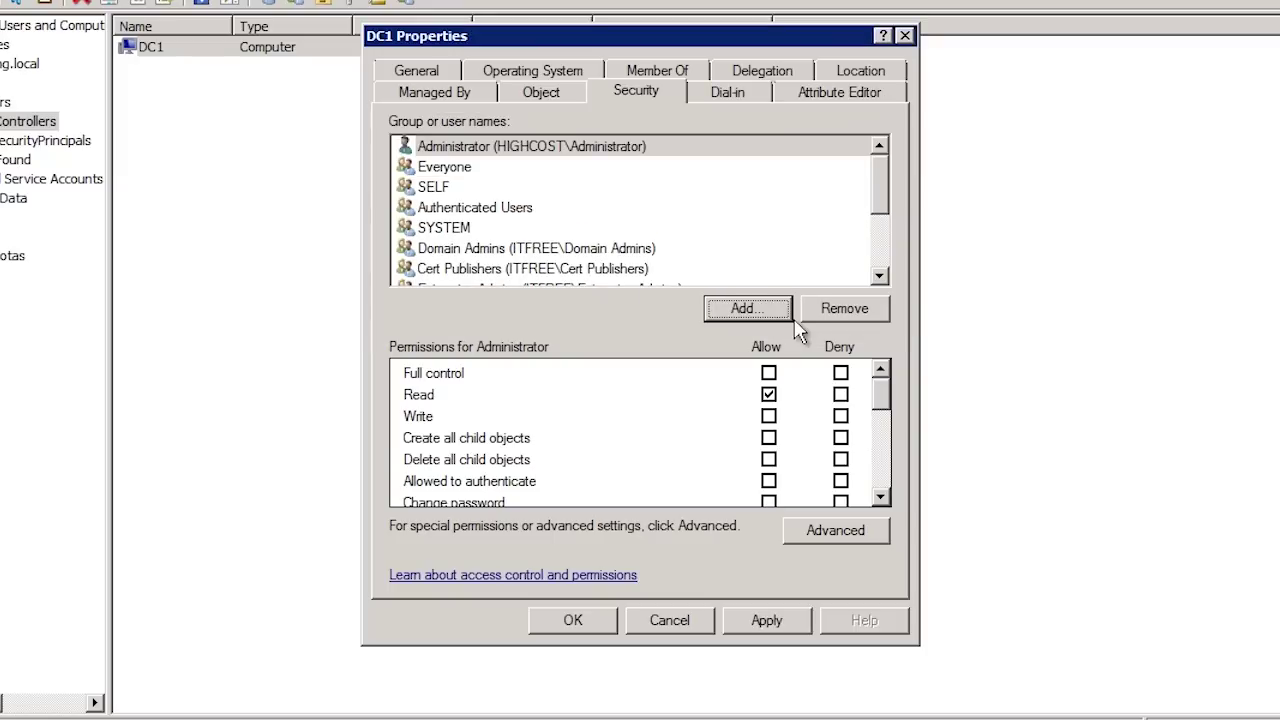
- Allow HIGHCOST\Administrator the 'Allowed to authenticate' permission on DC1 and save with OK
left_click(440, 148)
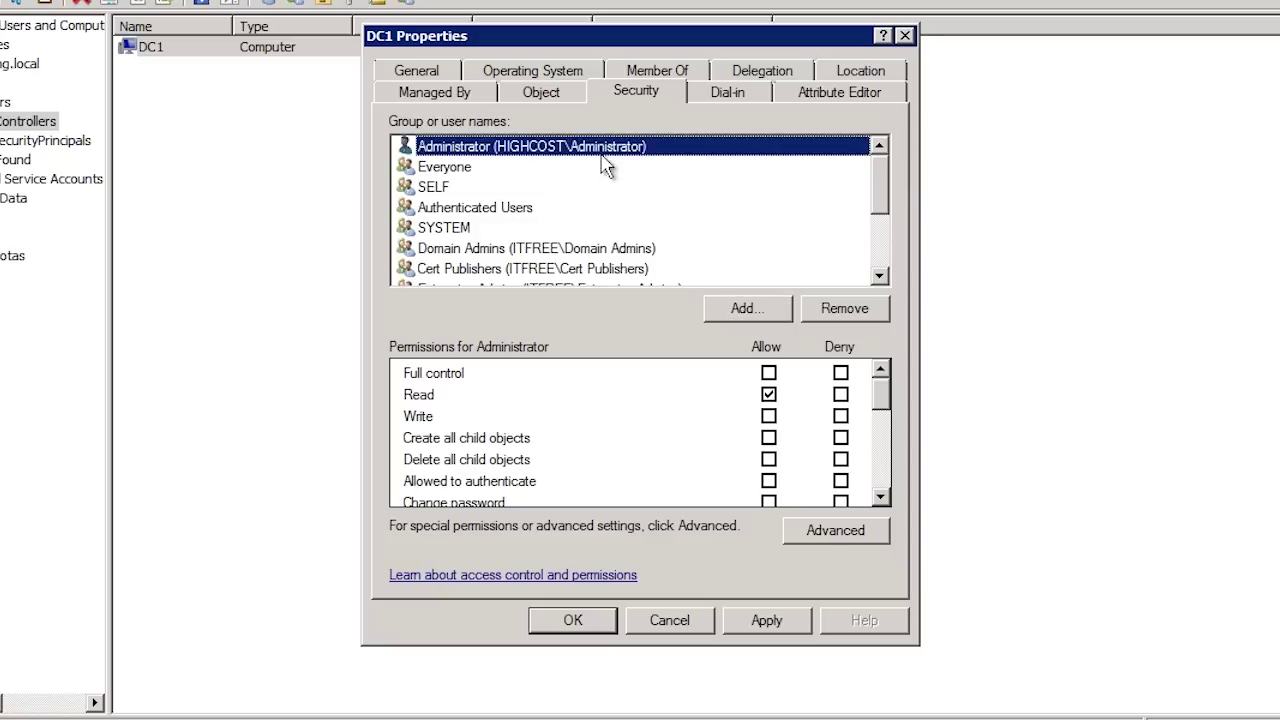
left_click(432, 482)
left_click(768, 481)
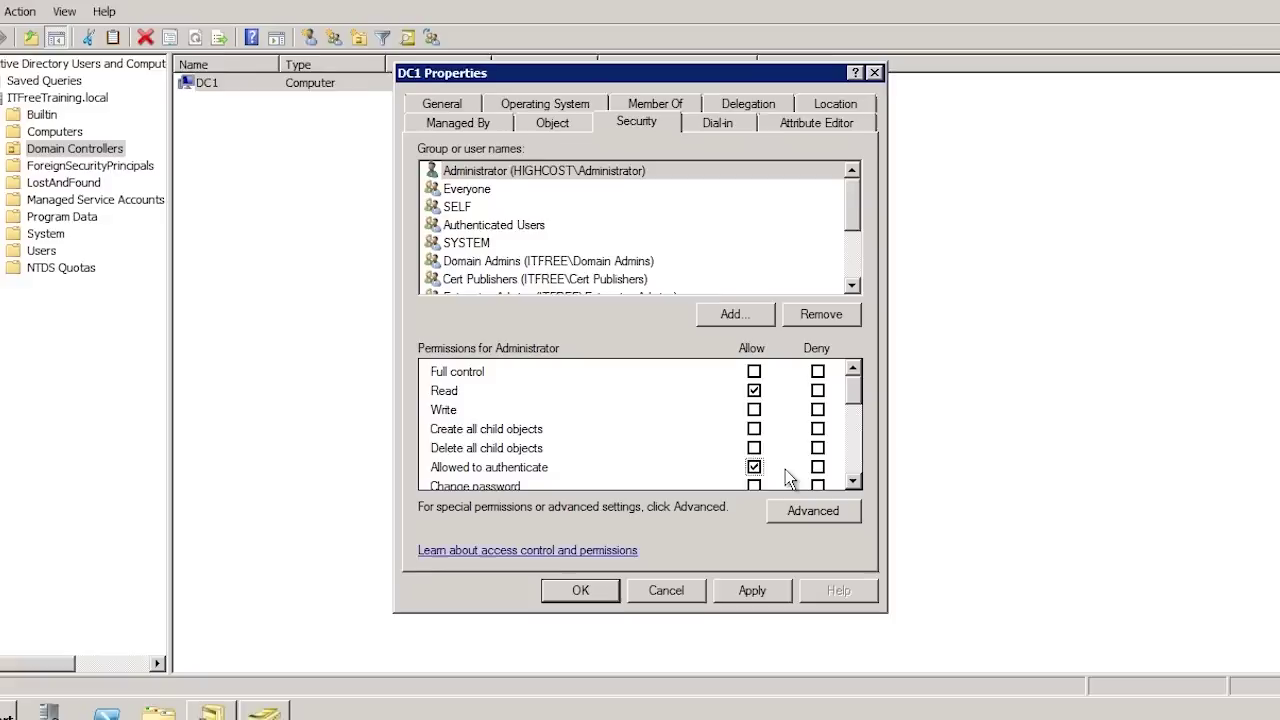
left_click(598, 576)
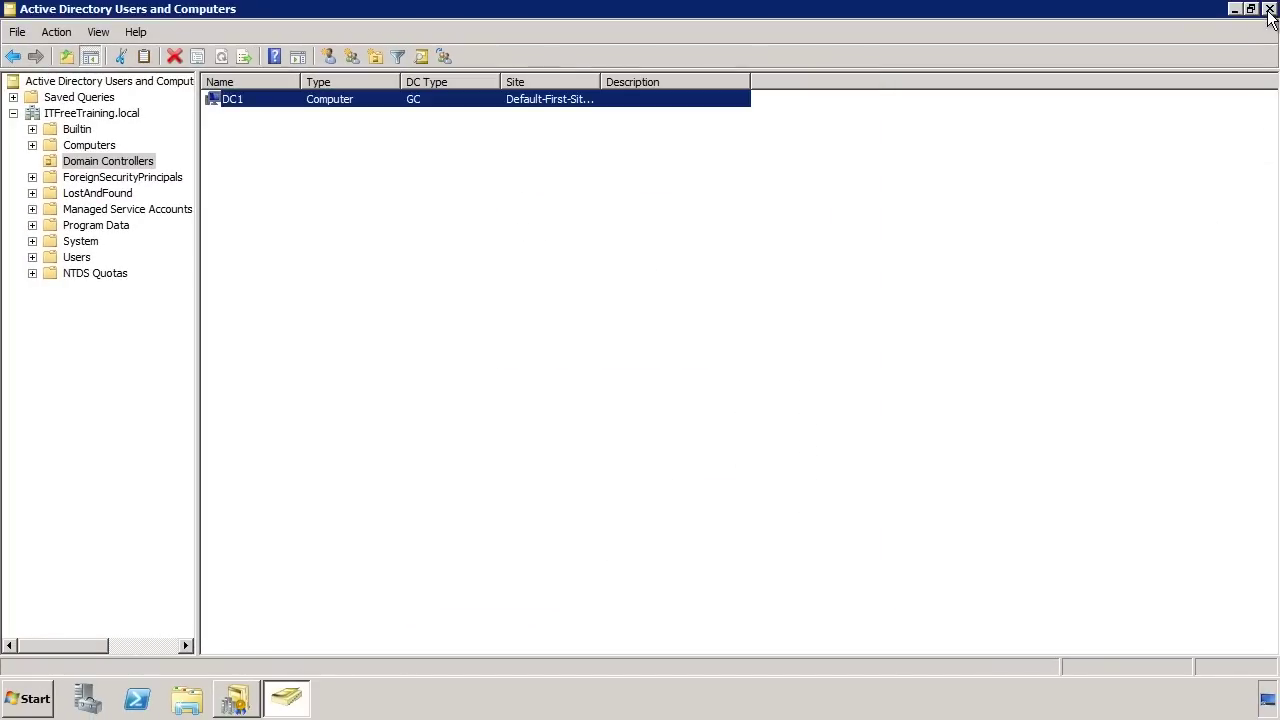
- Close Users and Computers and show the Trusts tab of sales.east.ITFreeTraining.local
left_click(1270, 9)
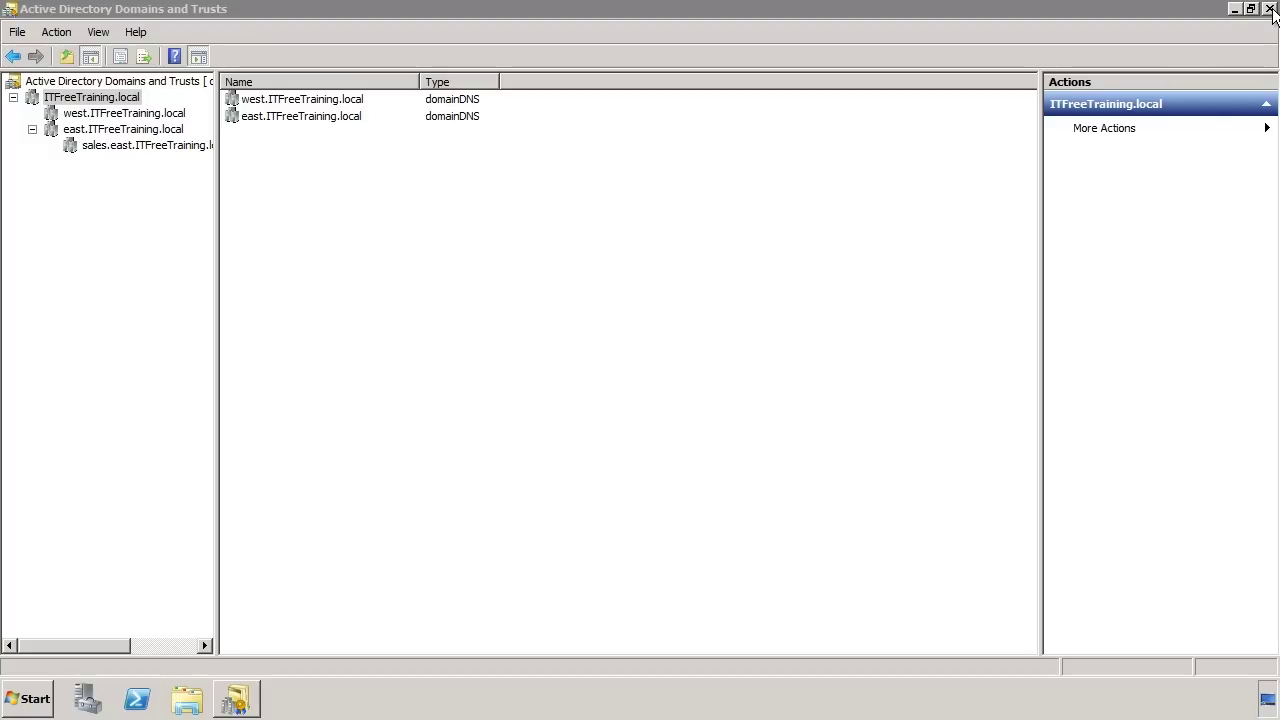
left_click(94, 146)
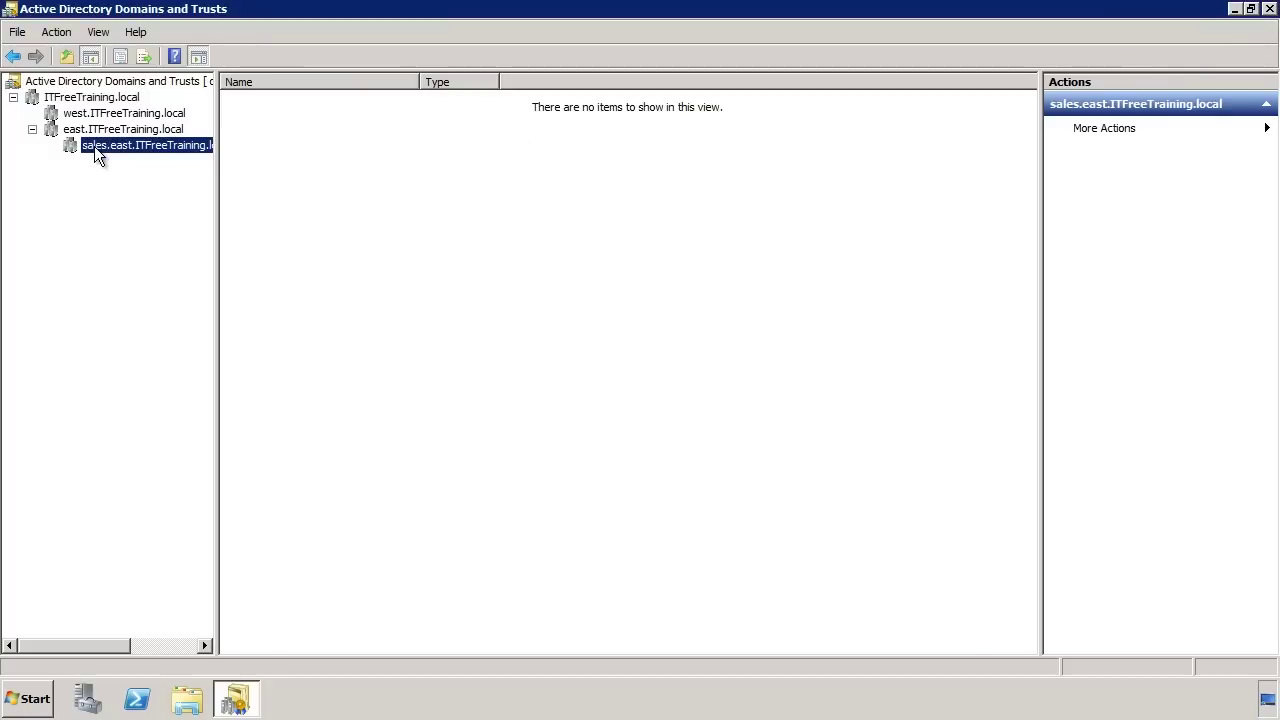
right_click(94, 146)
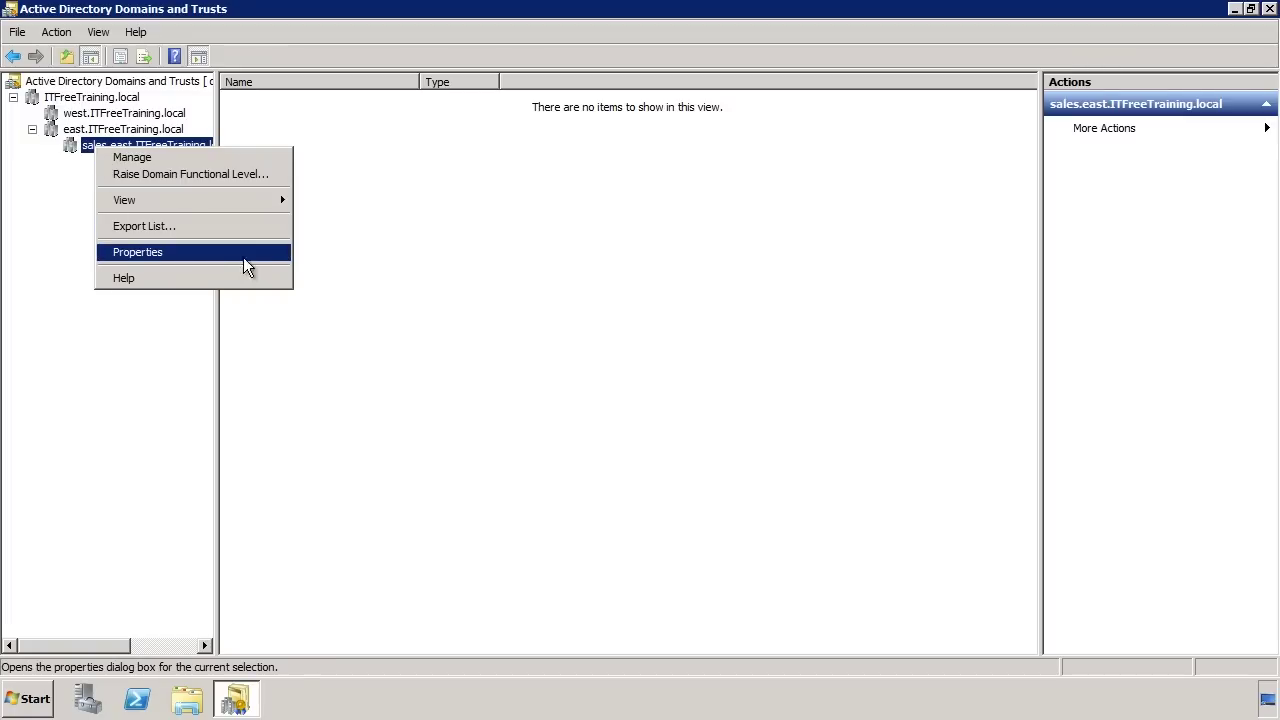
left_click(277, 256)
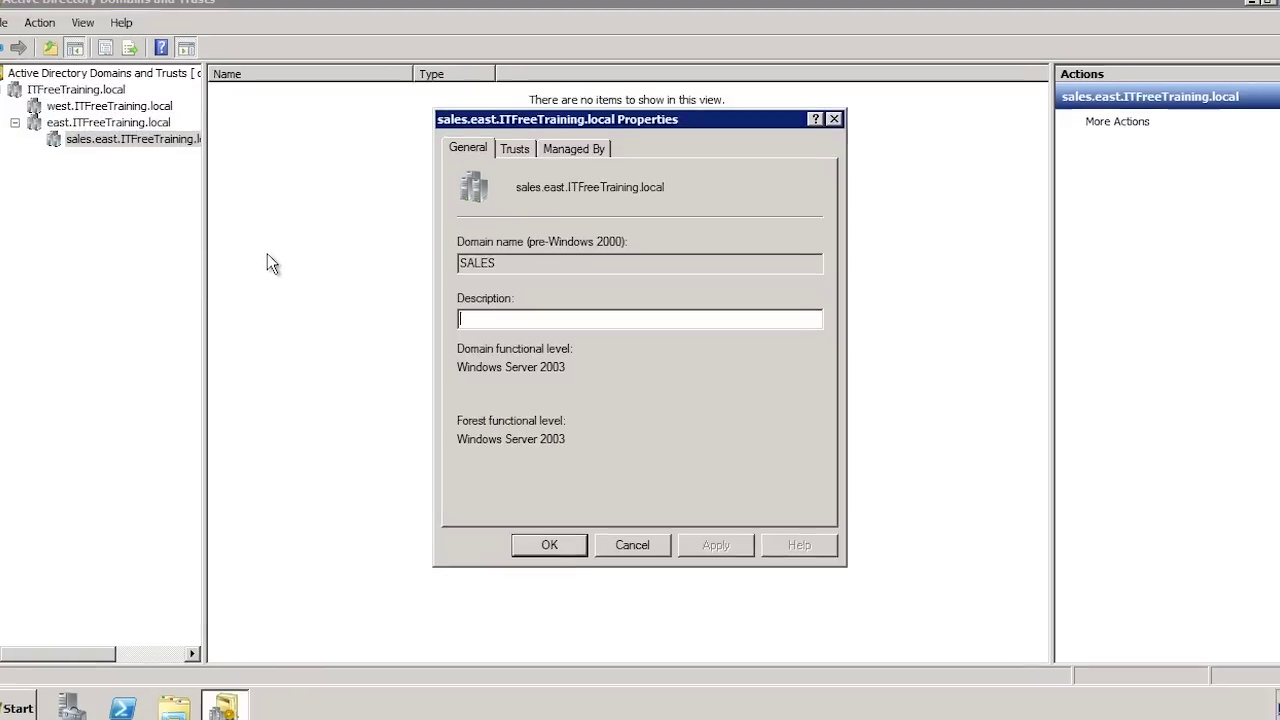
left_click(490, 111)
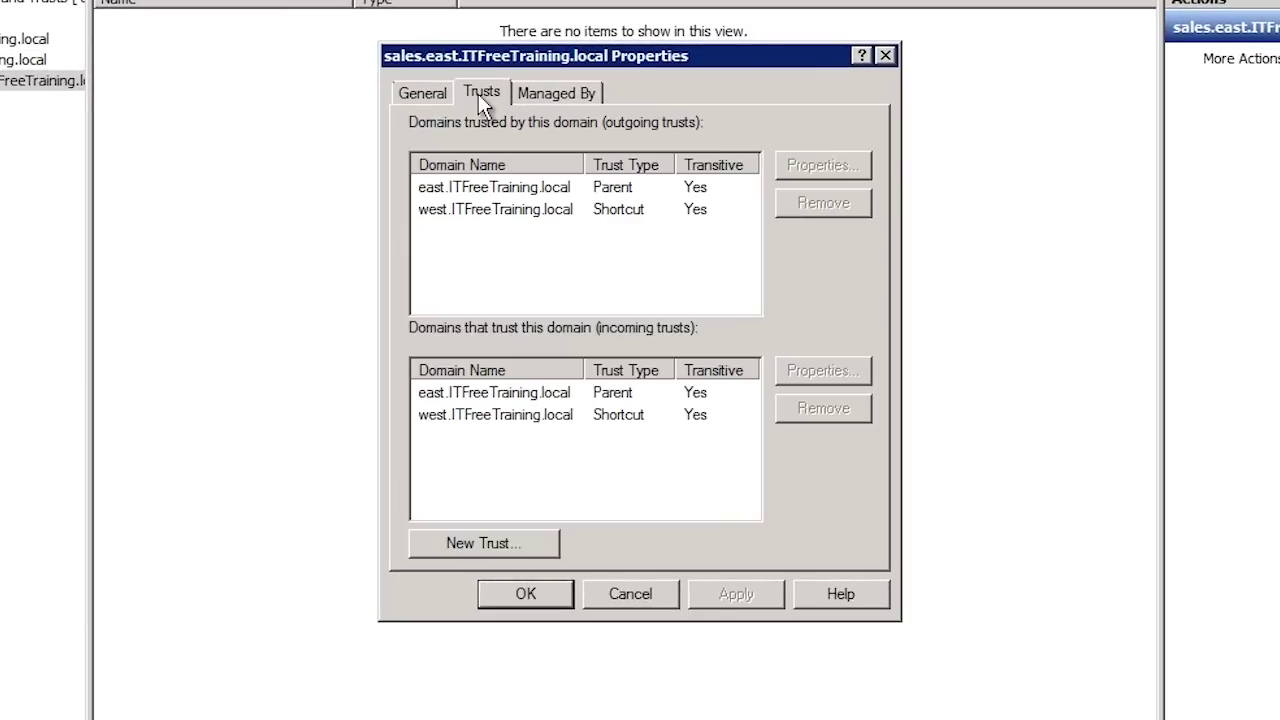
- Begin a two-way trust to west.ITFreeTraining.local, created on both domains
left_click(552, 552)
left_click(786, 552)
type("west.ITFreeTraining.local")
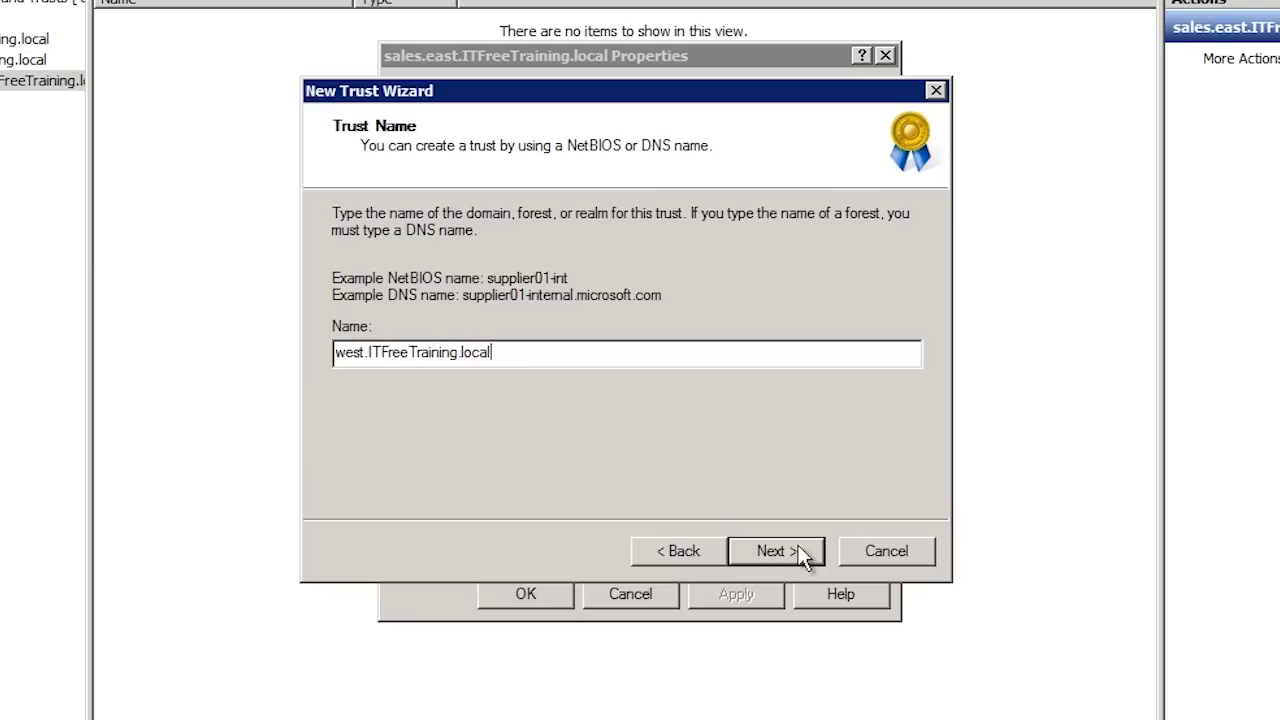
left_click(801, 549)
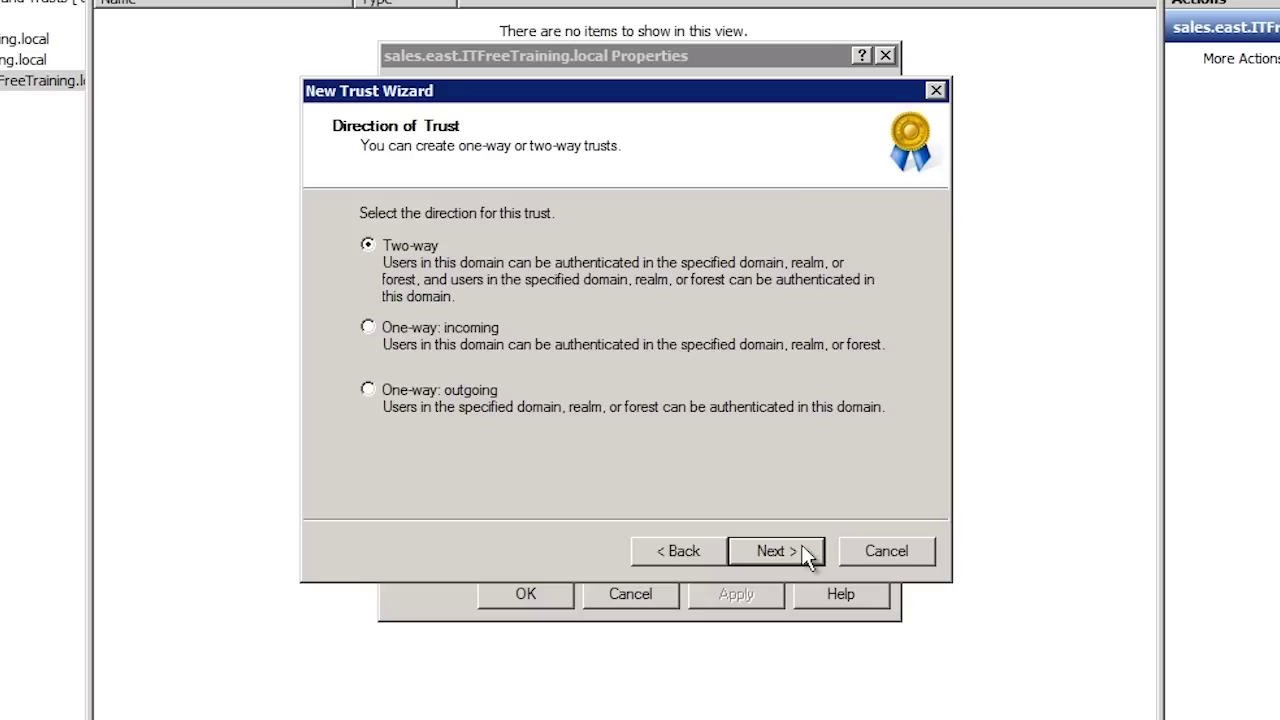
left_click(808, 557)
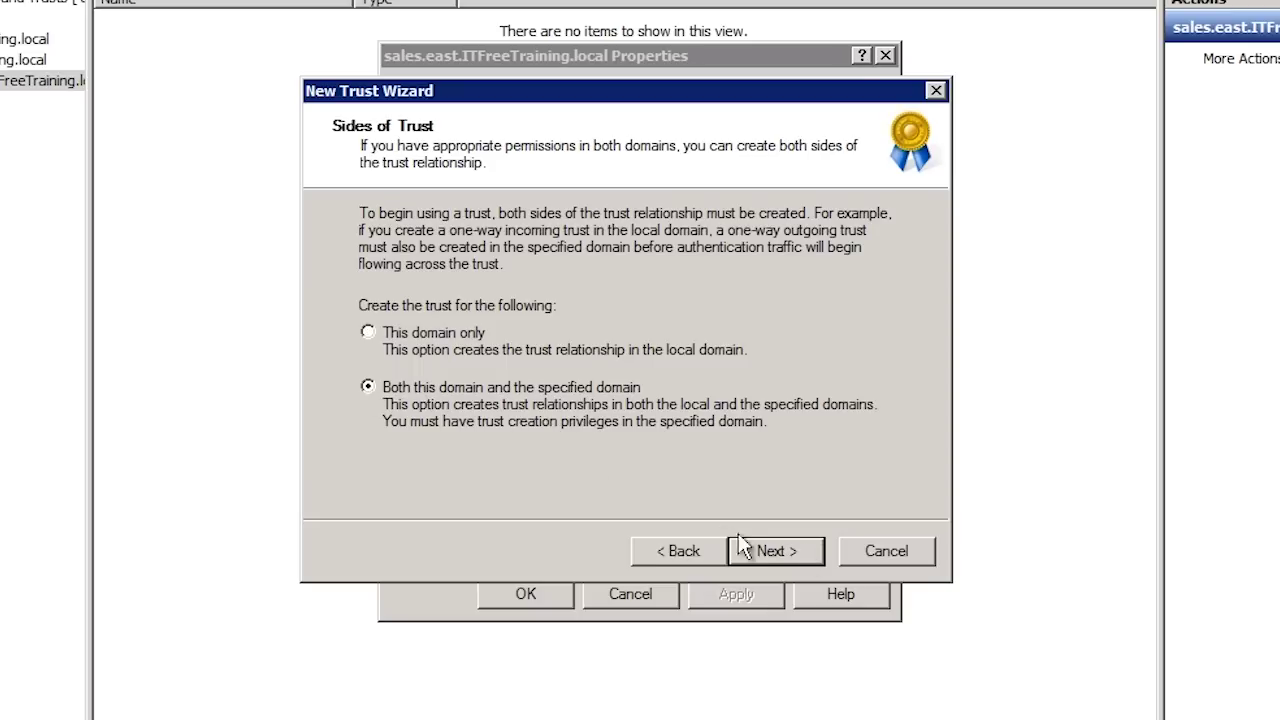
left_click(801, 549)
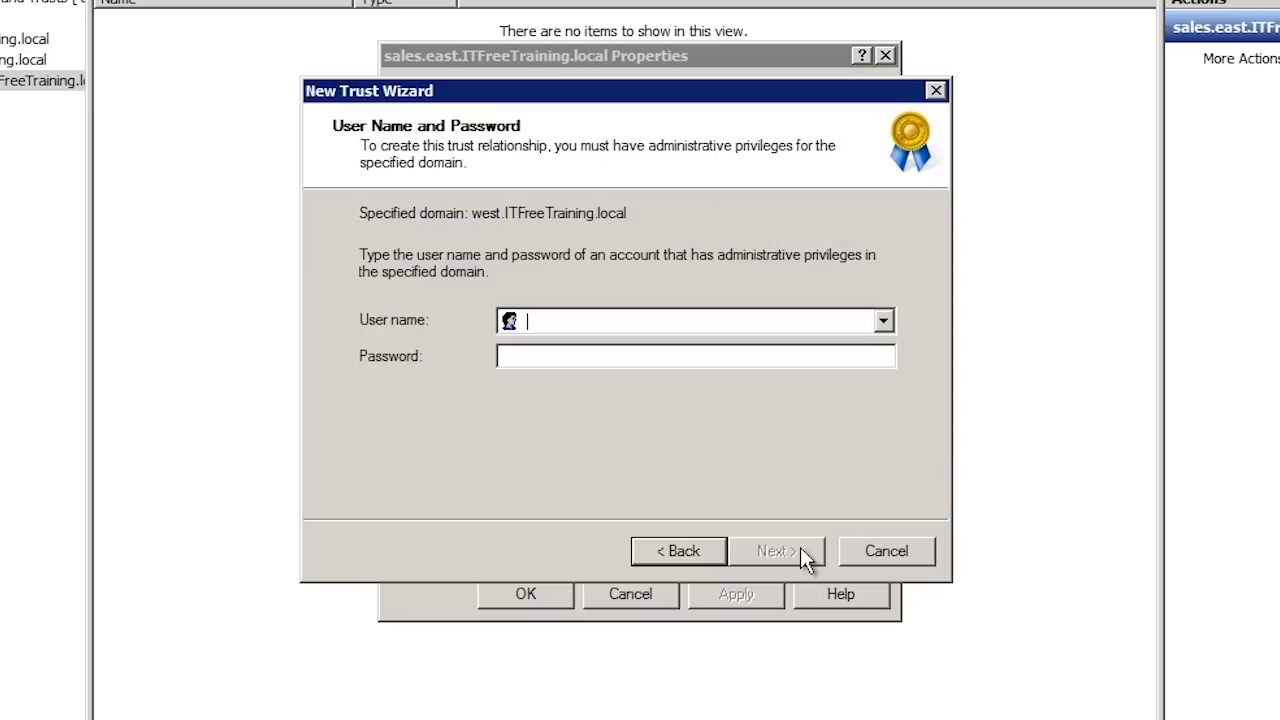
- Enter the west domain's administrator user name and account password, then create the two-way transitive Shortcut trust with west.ITFreeTraining.local
type("administrator")
key("Tab")
type("Pa$$w0rd1")
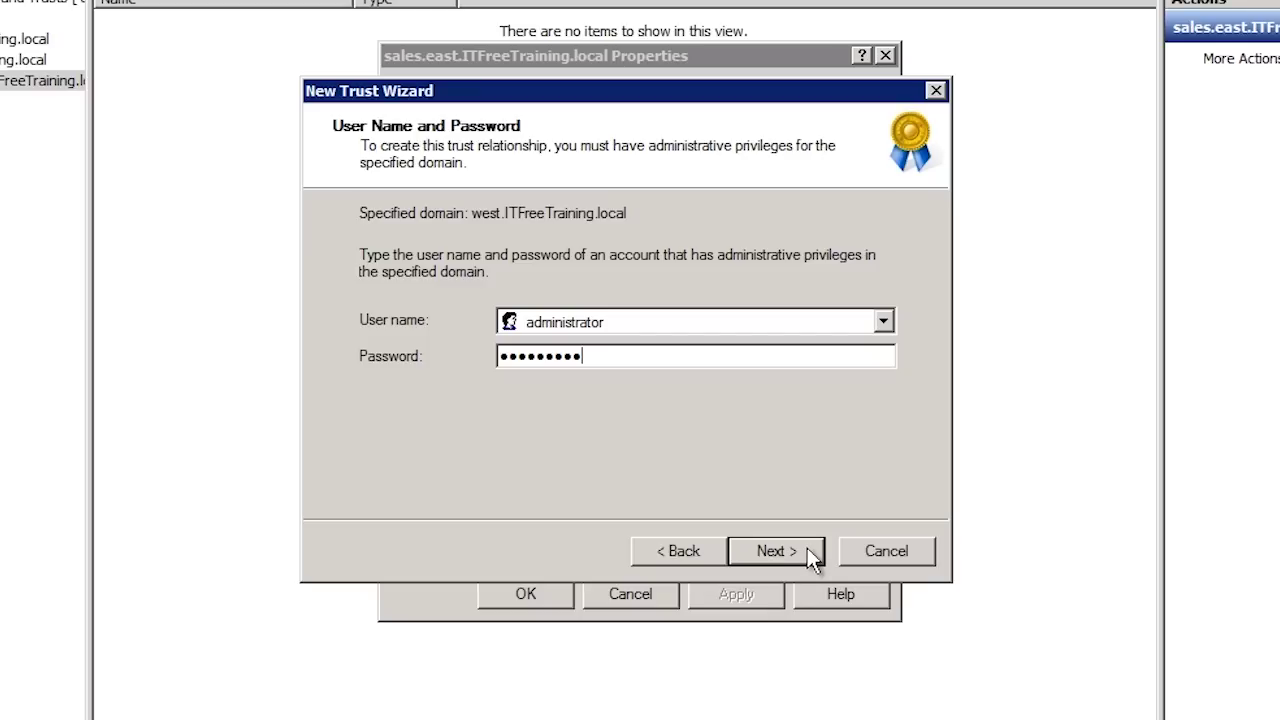
left_click(809, 550)
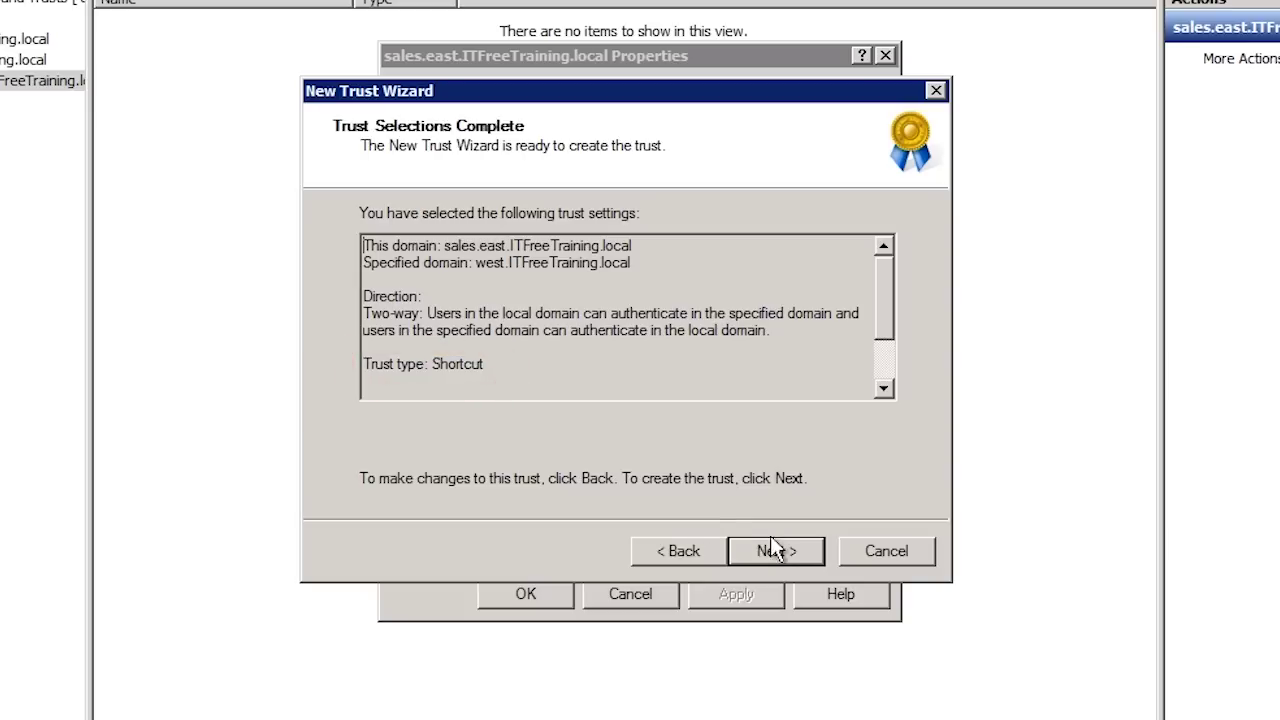
left_click(800, 550)
left_click(801, 547)
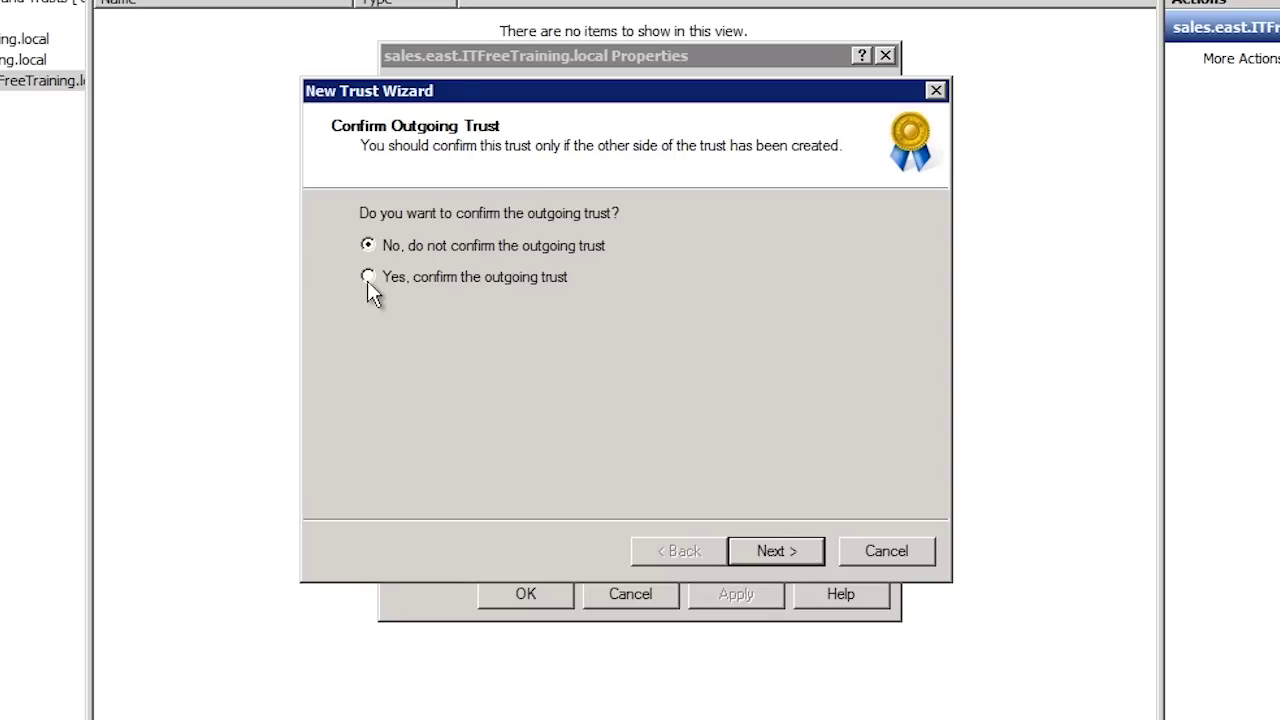
- Confirm both the outgoing and the incoming directions of the new trust
left_click(367, 278)
left_click(805, 565)
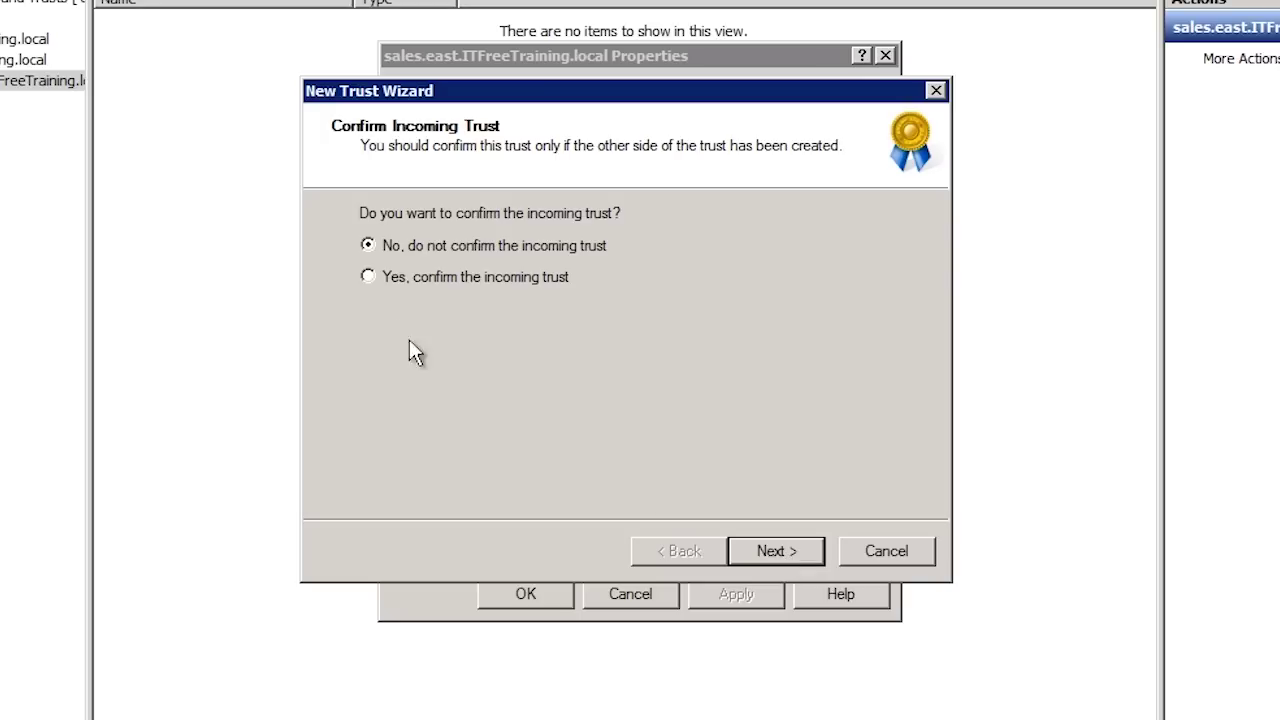
left_click(368, 277)
left_click(797, 553)
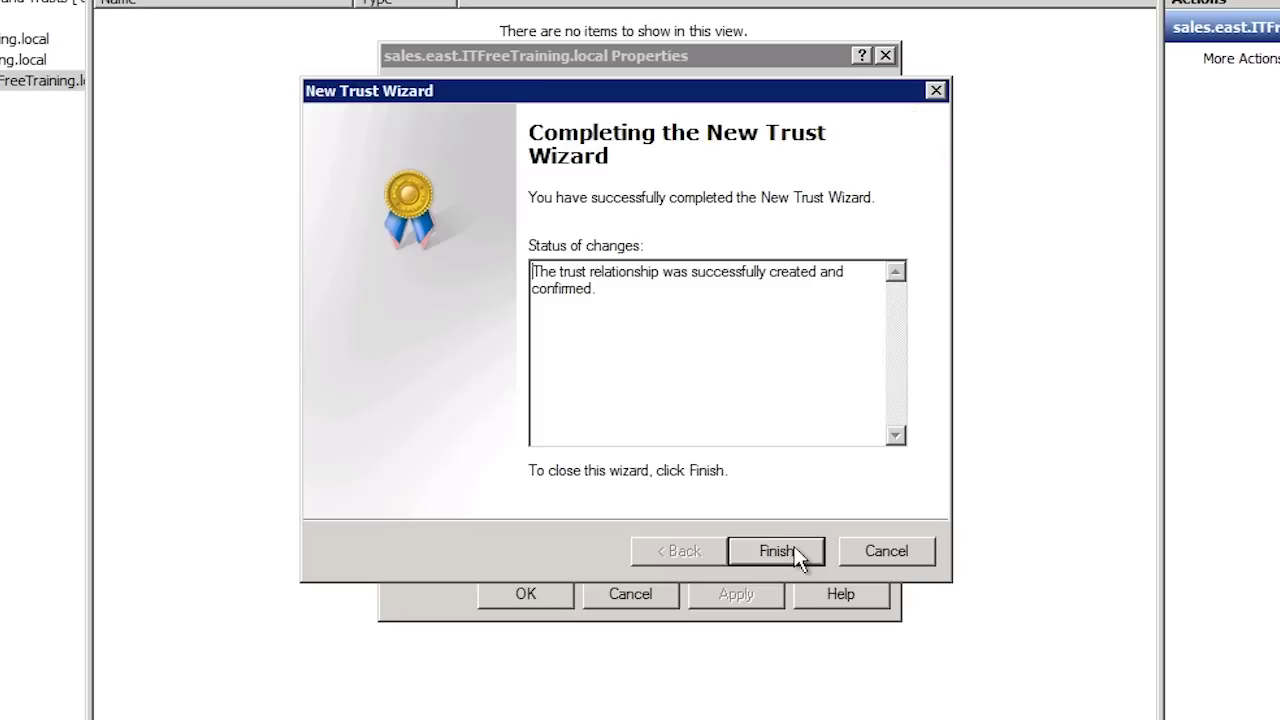
- Finish the wizard and check west.ITFreeTraining.local is listed as a Shortcut in both trust lists
left_click(776, 551)
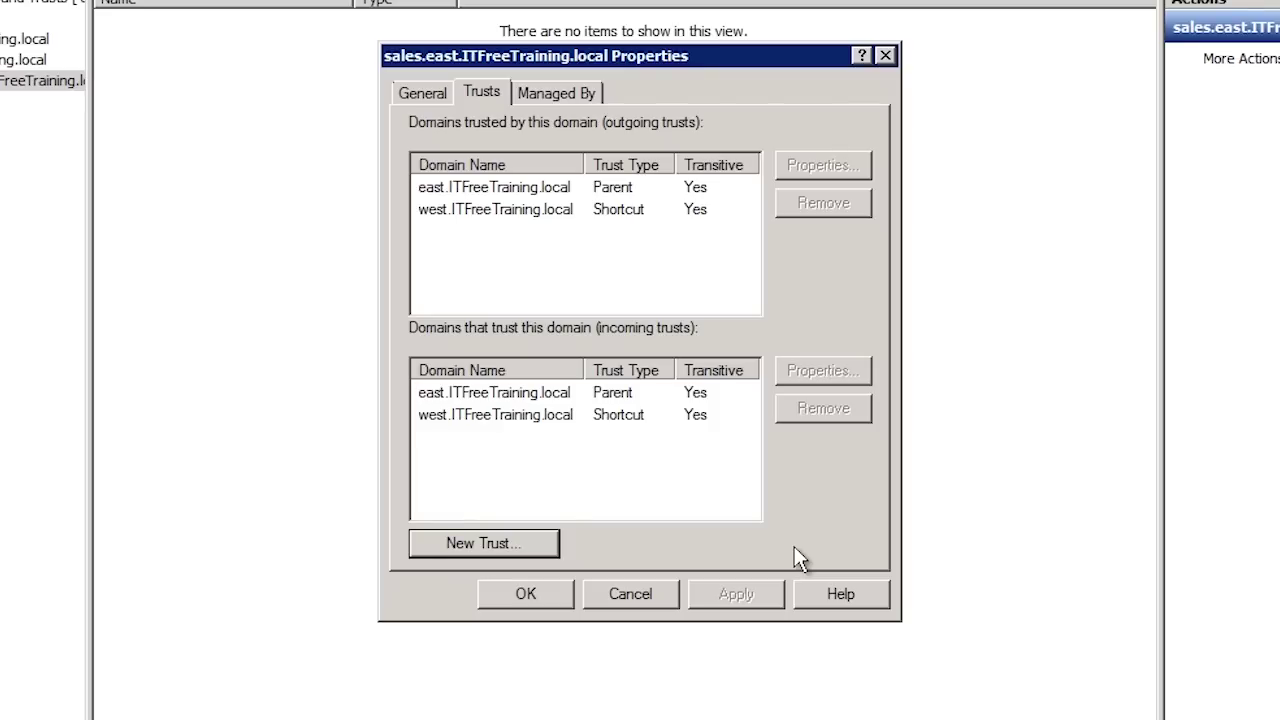
left_click(460, 416)
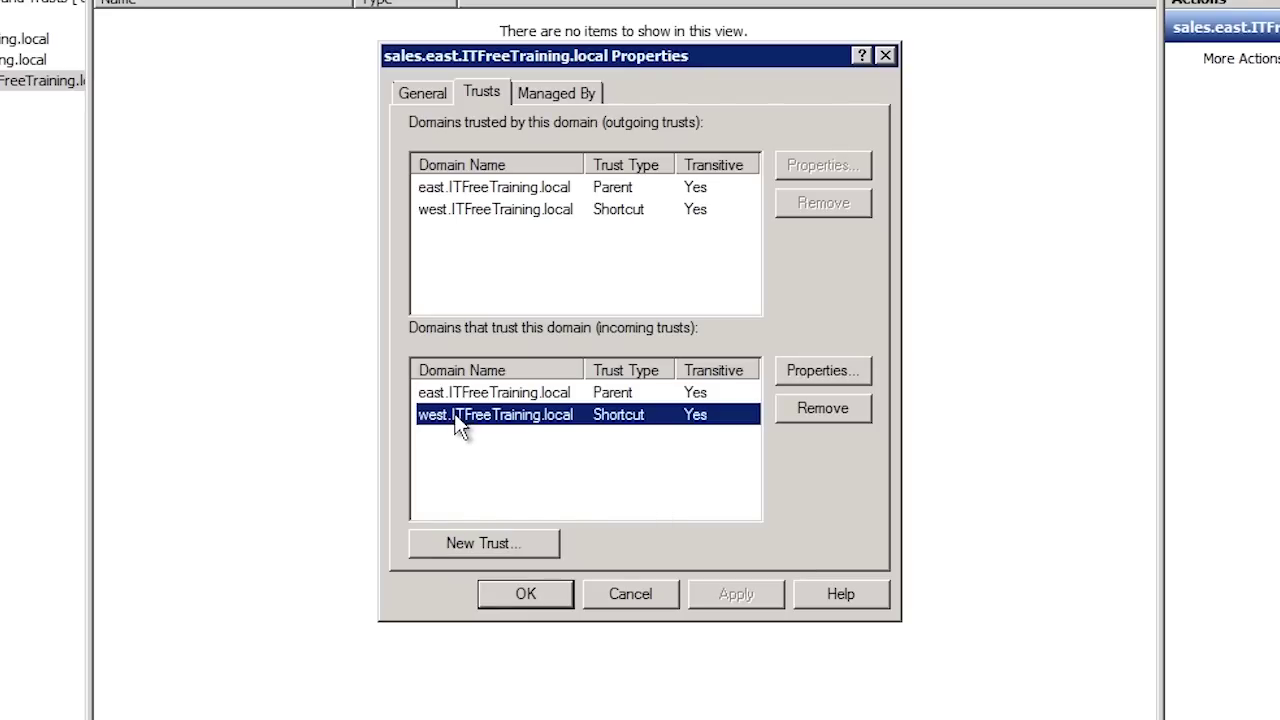
left_click(428, 208)
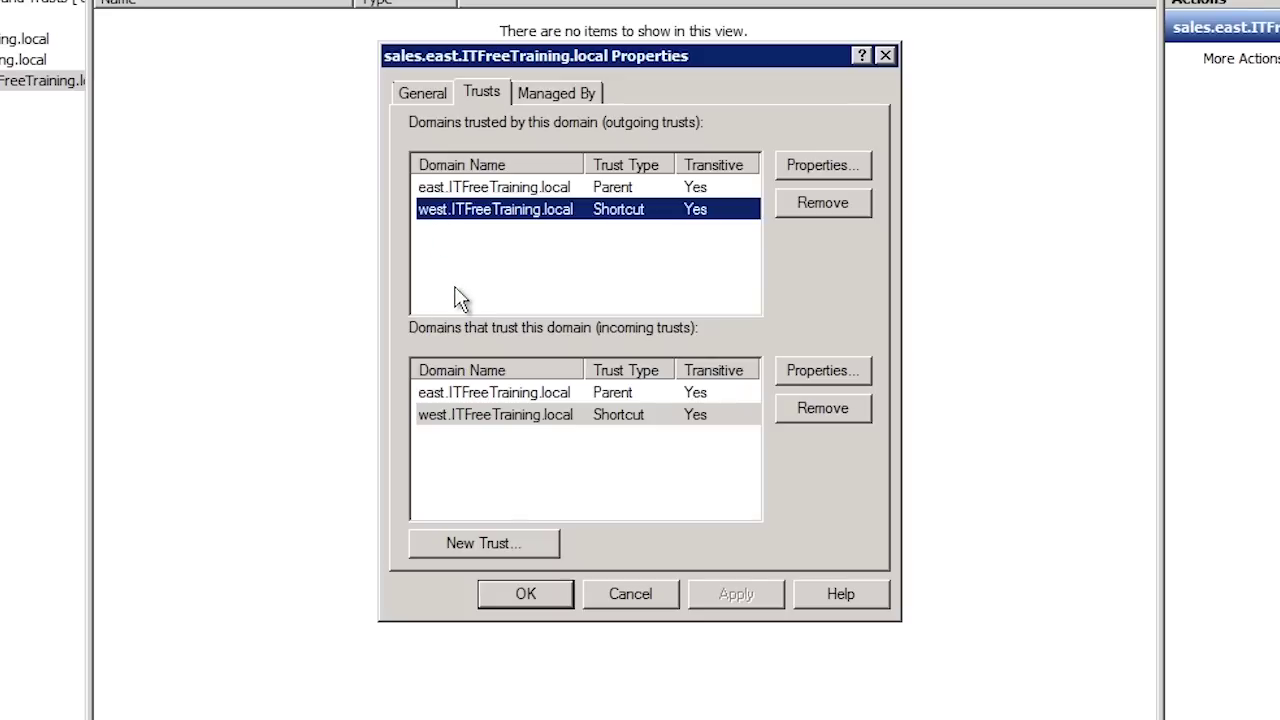